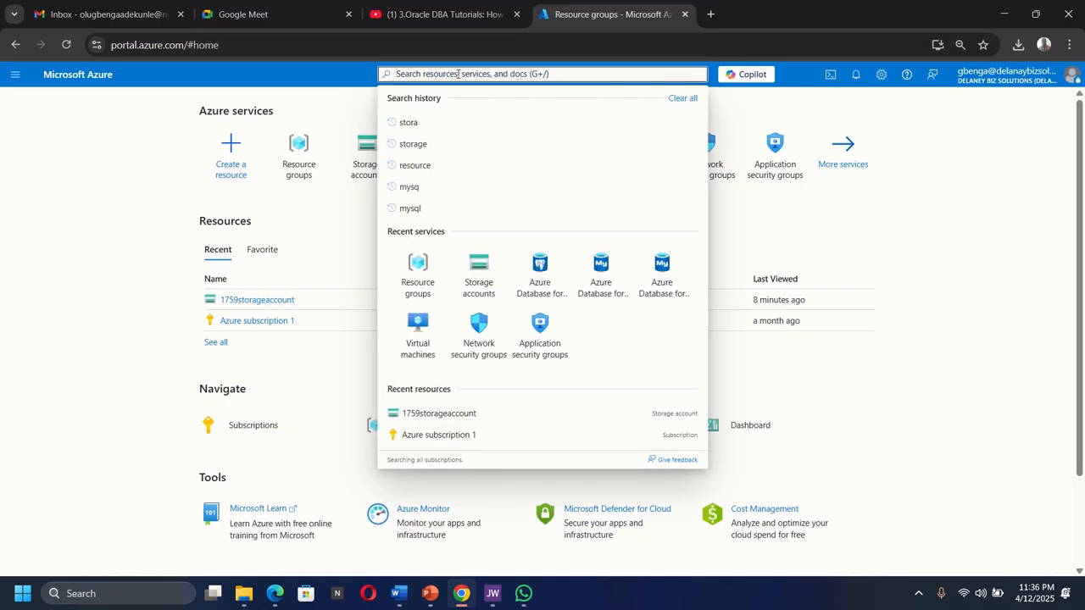
Find the Storage accounts service and start creating a new storage account
text(stora)
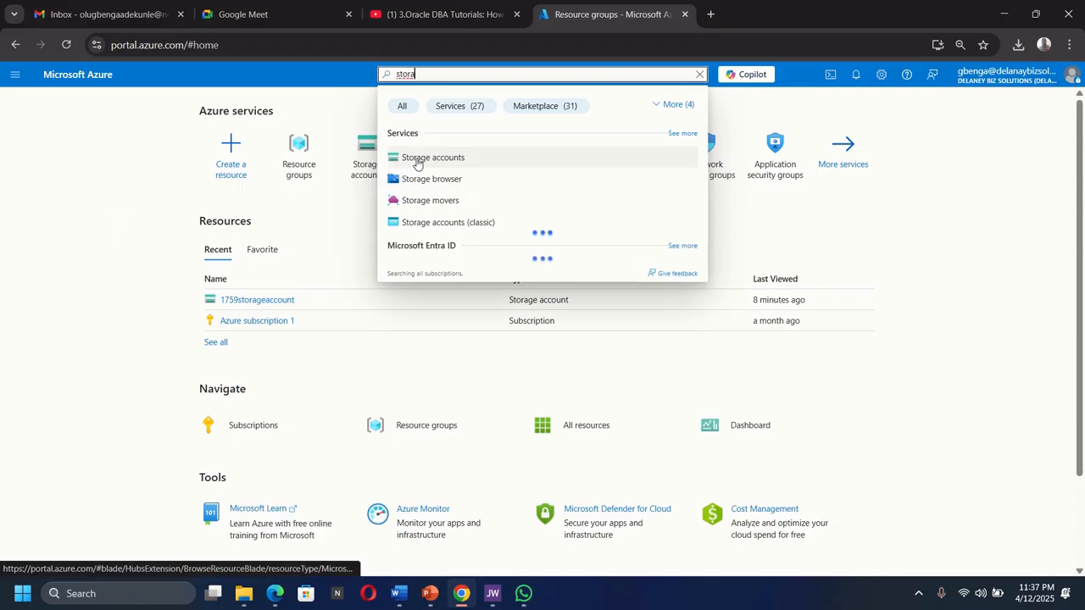
click(427, 160)
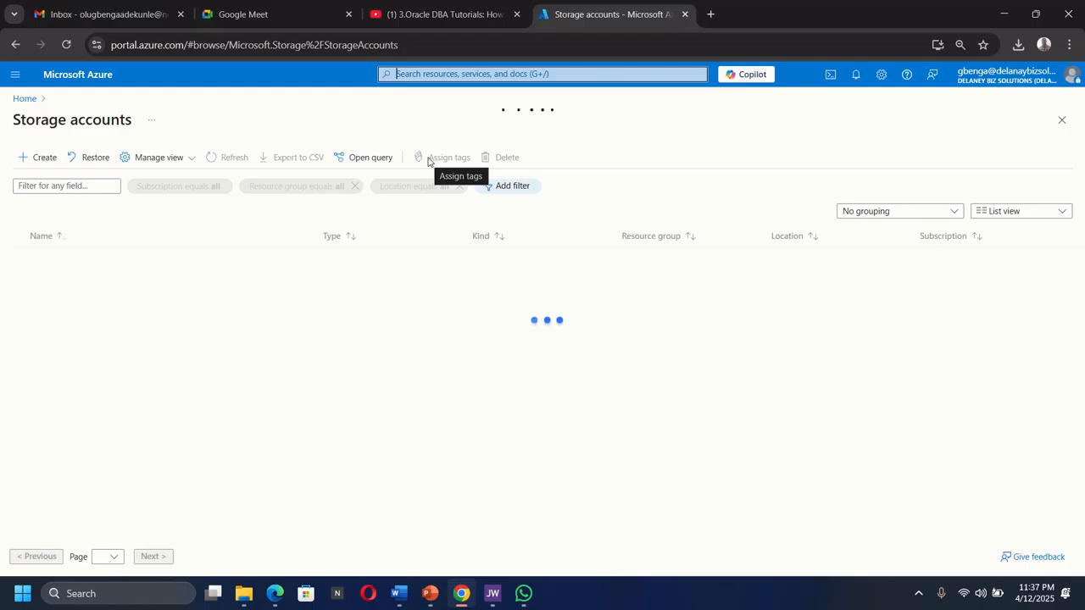
click(309, 314)
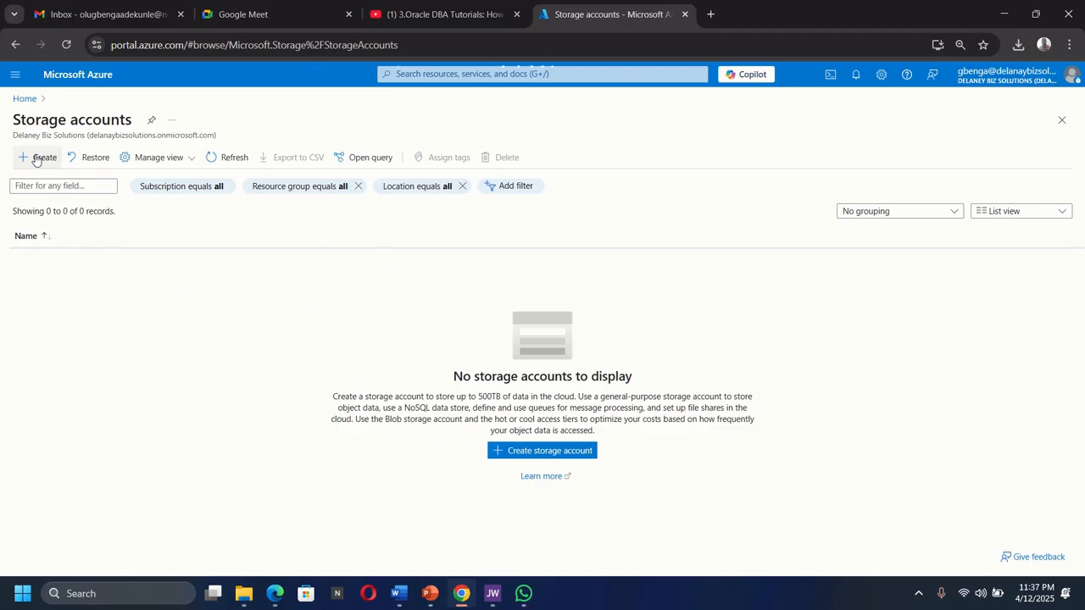
click(36, 160)
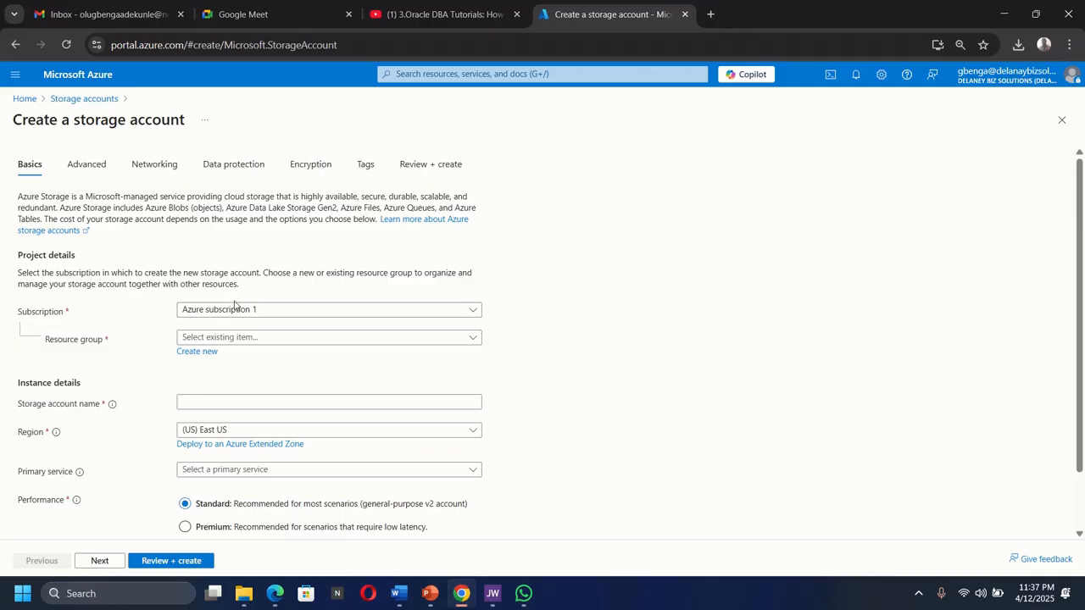
Create a new resource group named RG1 for the storage account
click(183, 339)
click(170, 352)
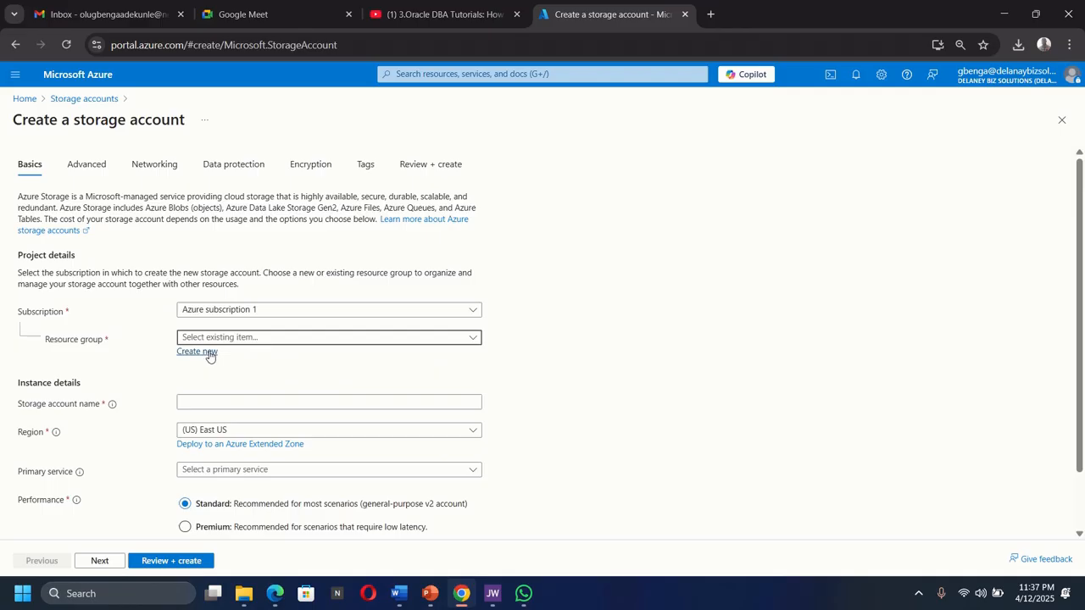
click(208, 353)
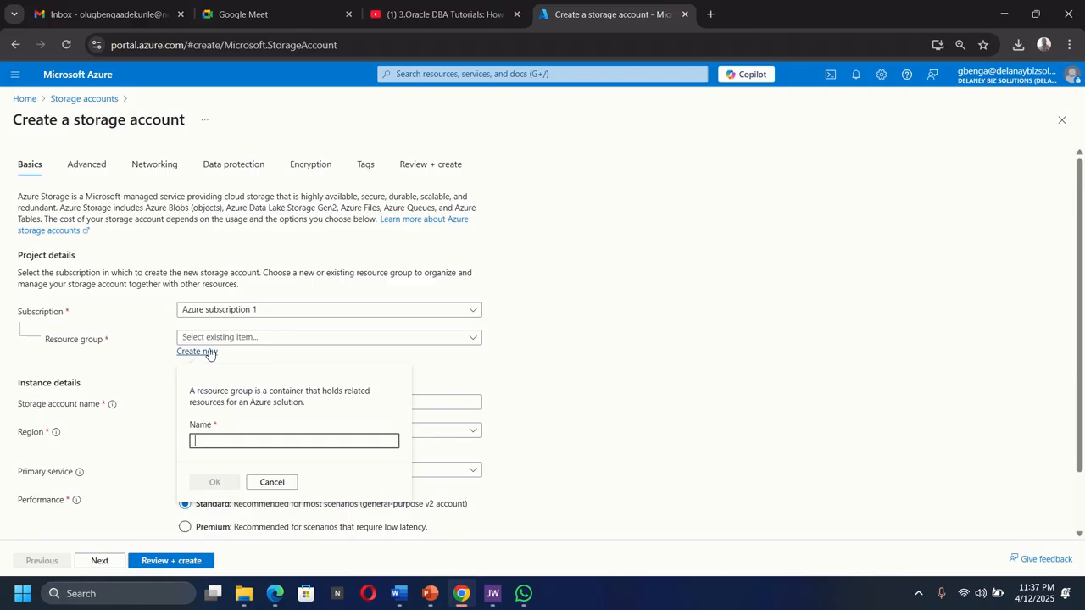
text(RG1)
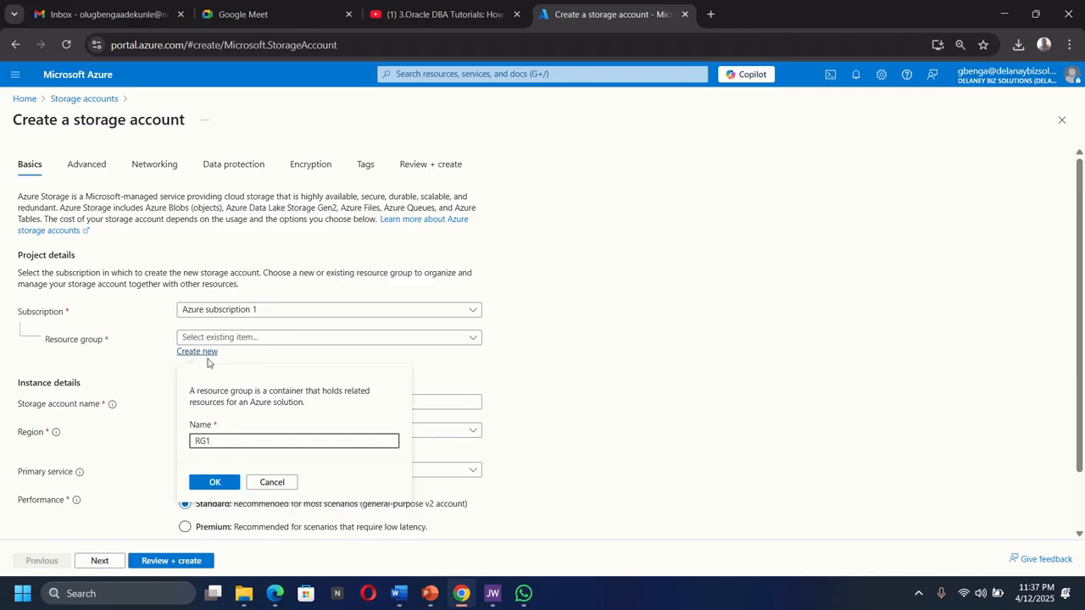
click(214, 482)
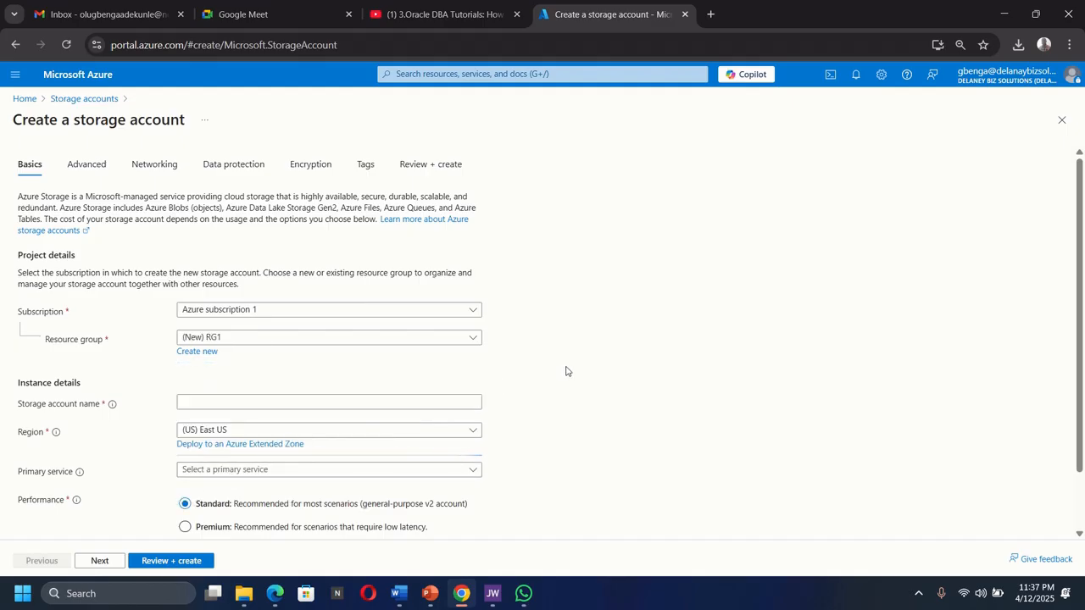
Name the storage account storage1759account and set its redundancy to Locally-redundant storage (LRS)
scroll(566, 372, down, 1)
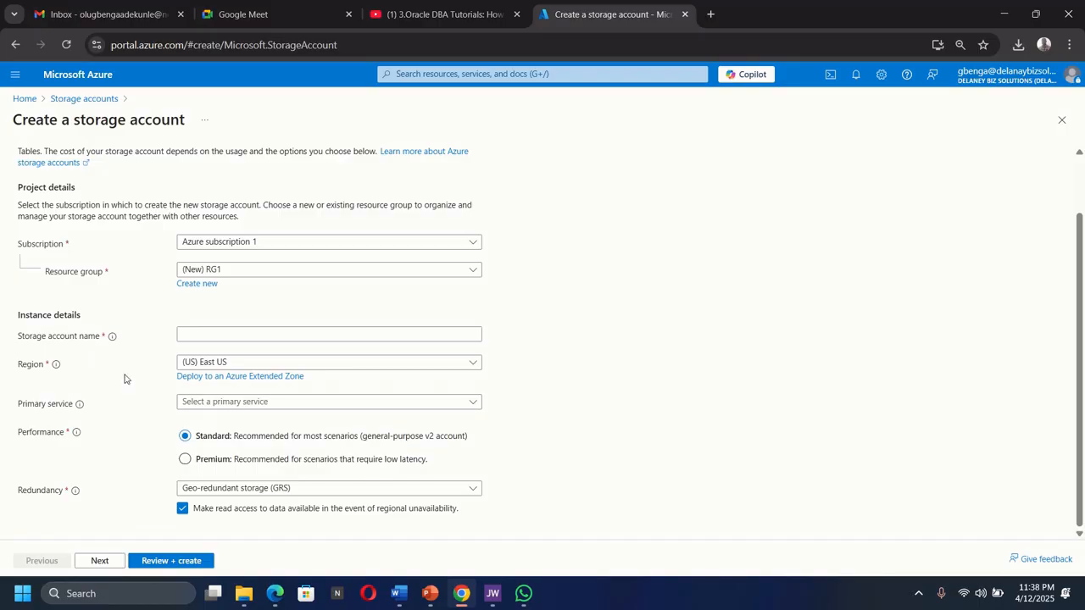
mouse_move(113, 338)
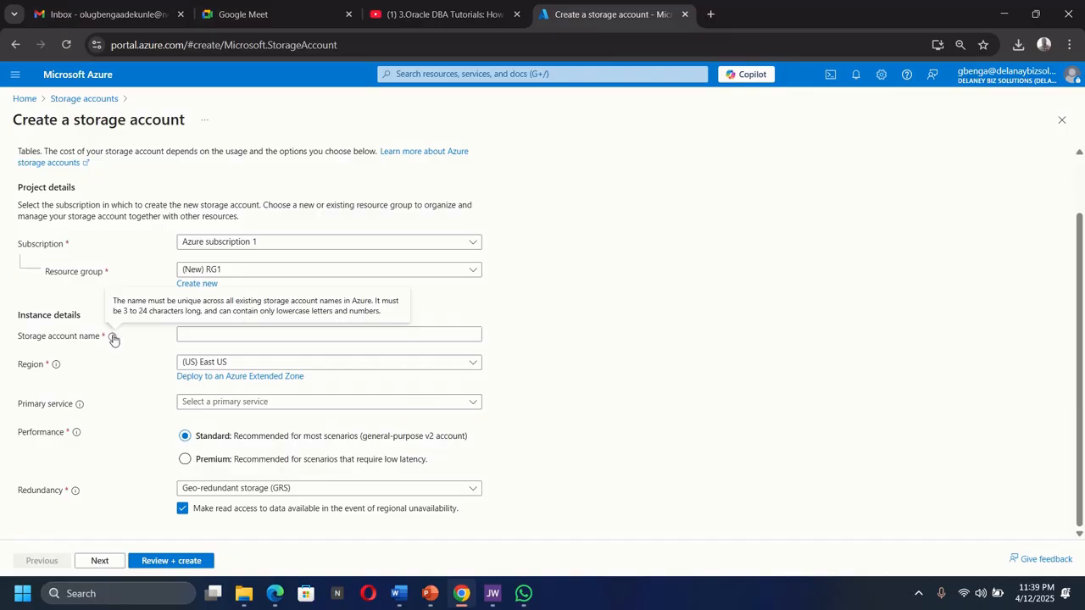
click(200, 333)
text(sto)
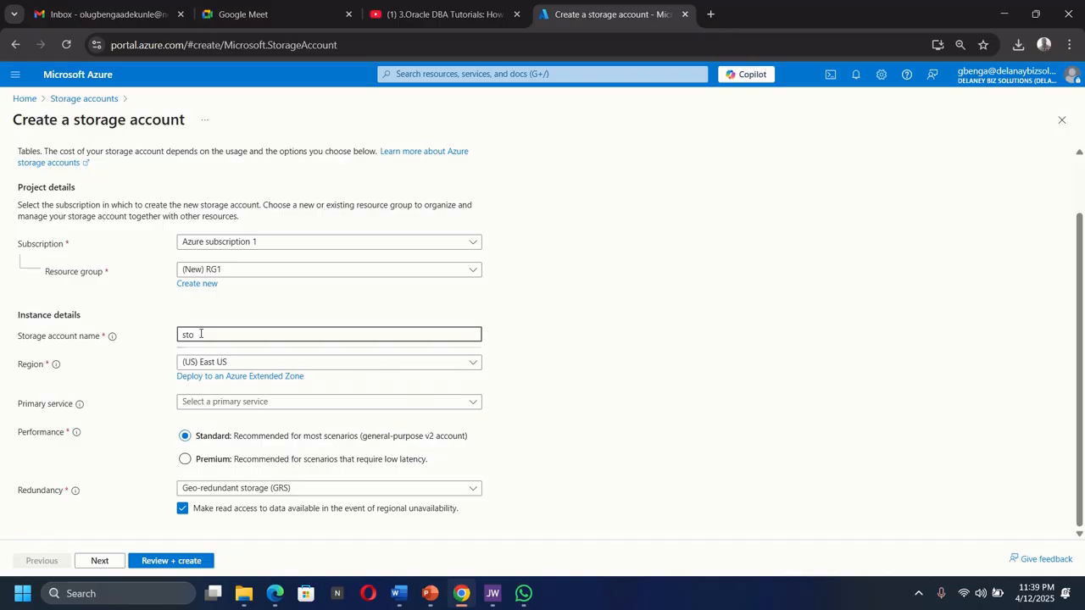
text(rage1759)
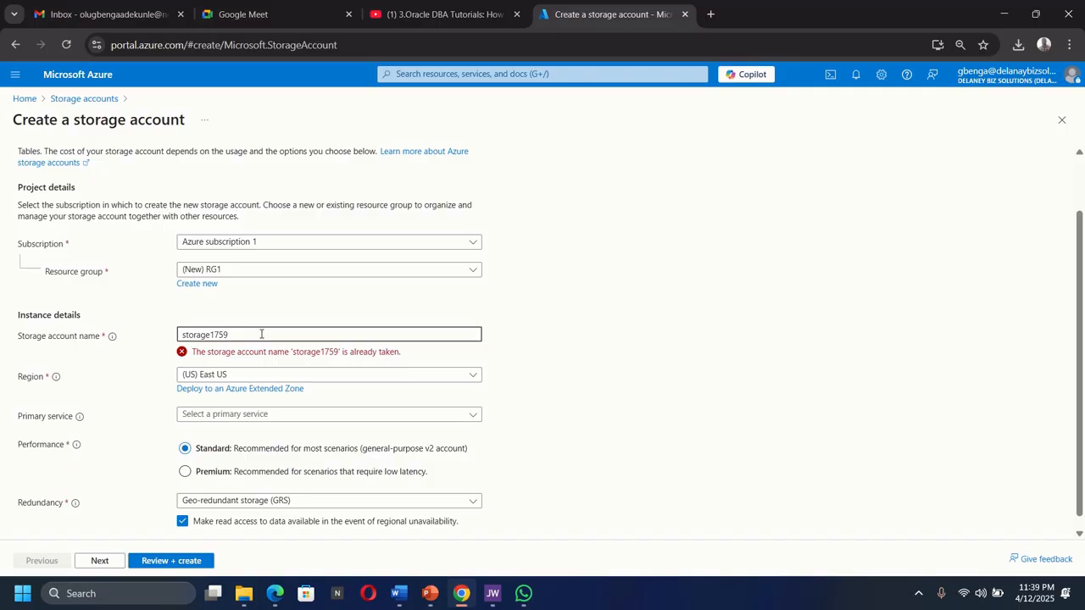
text(account)
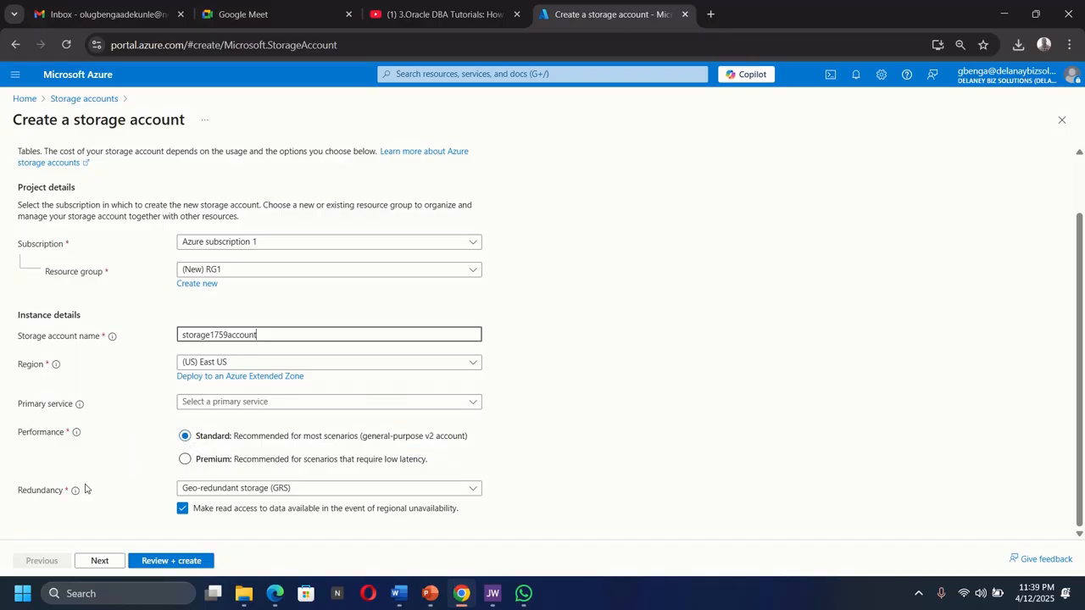
click(238, 491)
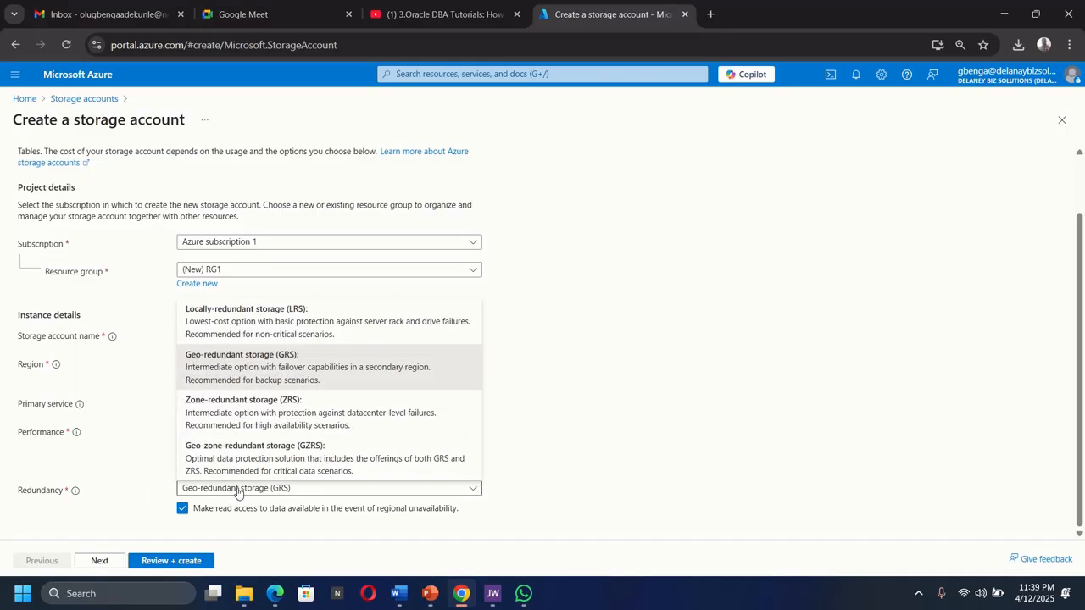
click(237, 315)
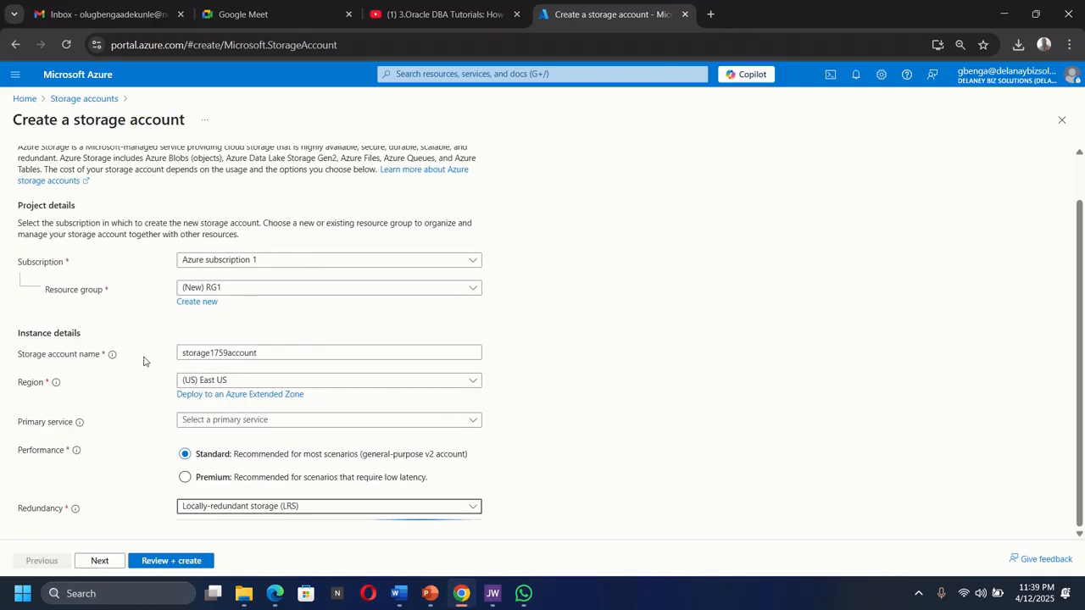
Review the storage account's Advanced settings for security, hierarchical namespace, access protocols and blob access tier, plus its Networking settings
scroll(143, 361, up, 1)
click(83, 170)
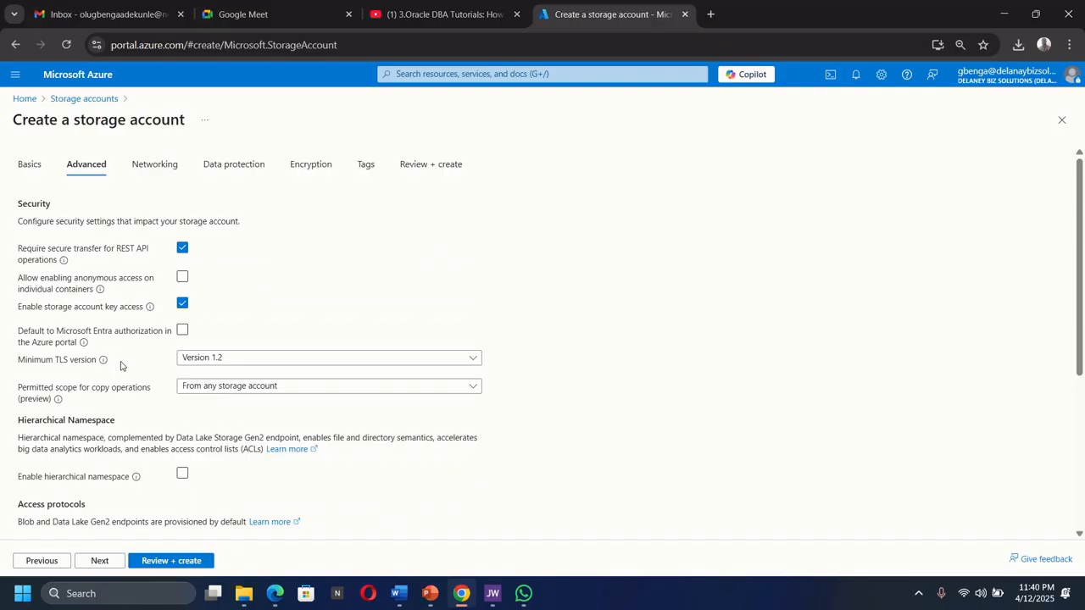
scroll(121, 366, down, 3)
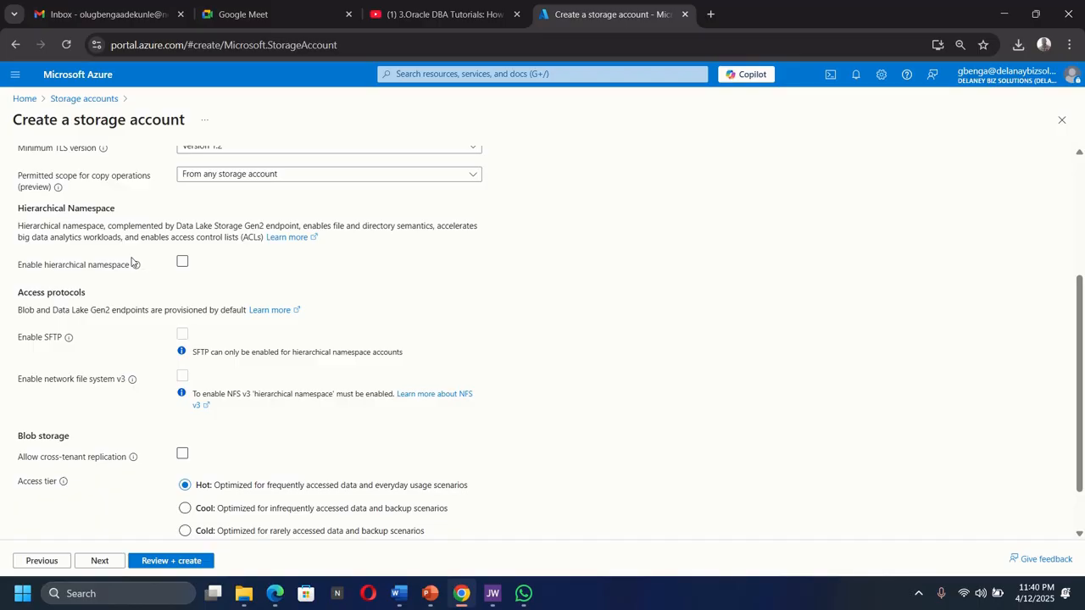
scroll(131, 267, down, 1)
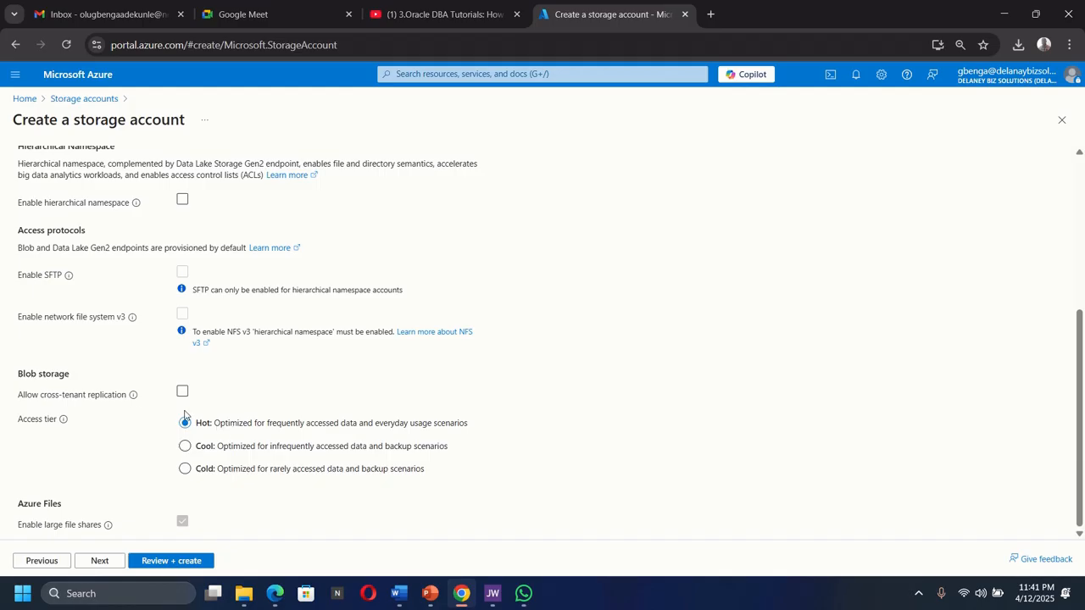
scroll(121, 388, up, 3)
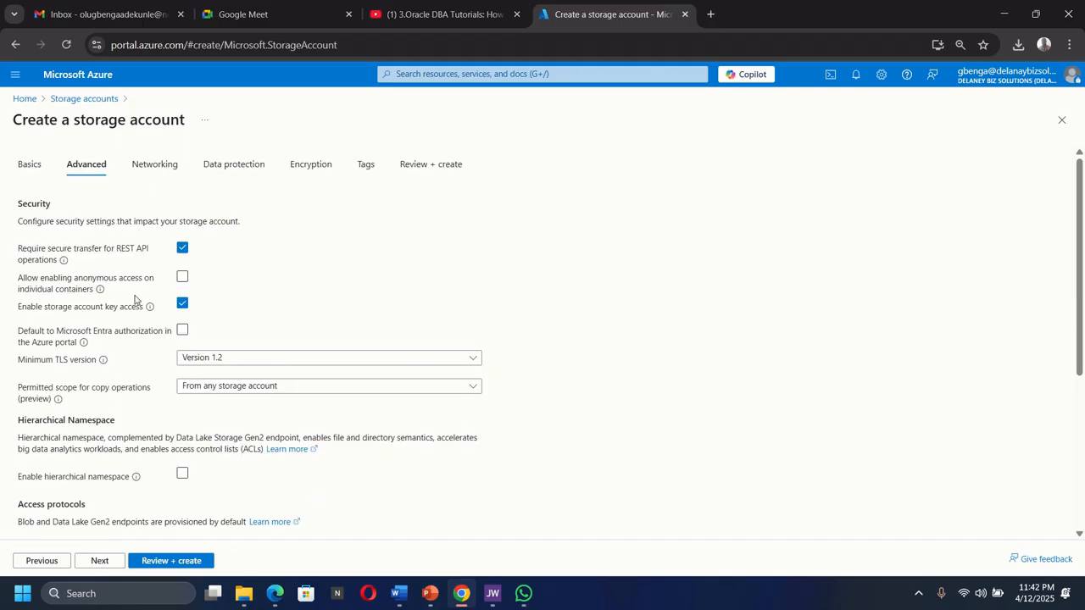
click(154, 165)
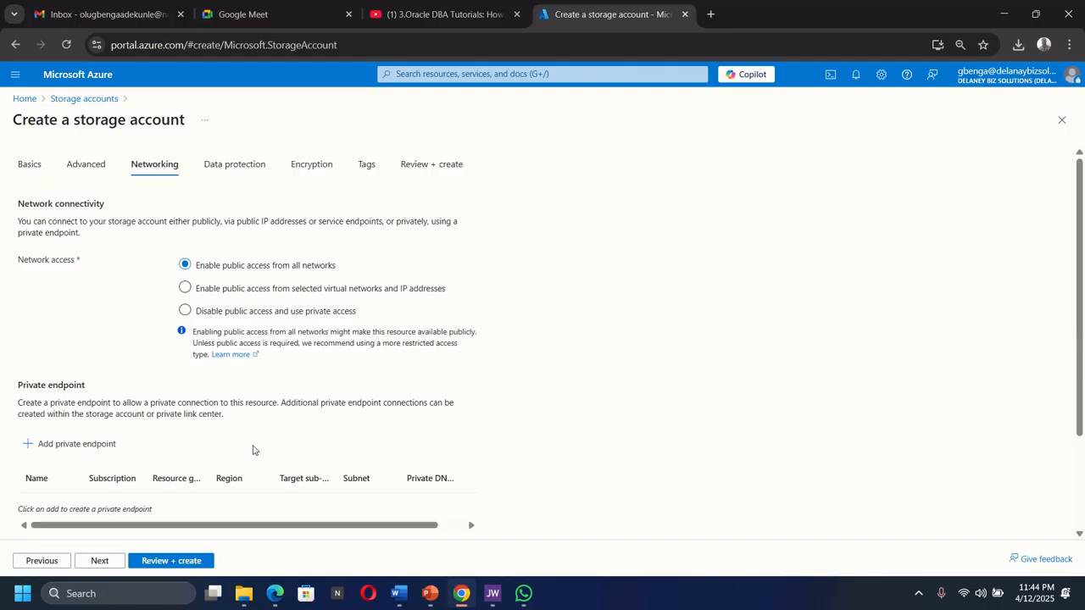
Disable soft delete for blobs, containers and file shares in the storage account's data protection settings
click(234, 167)
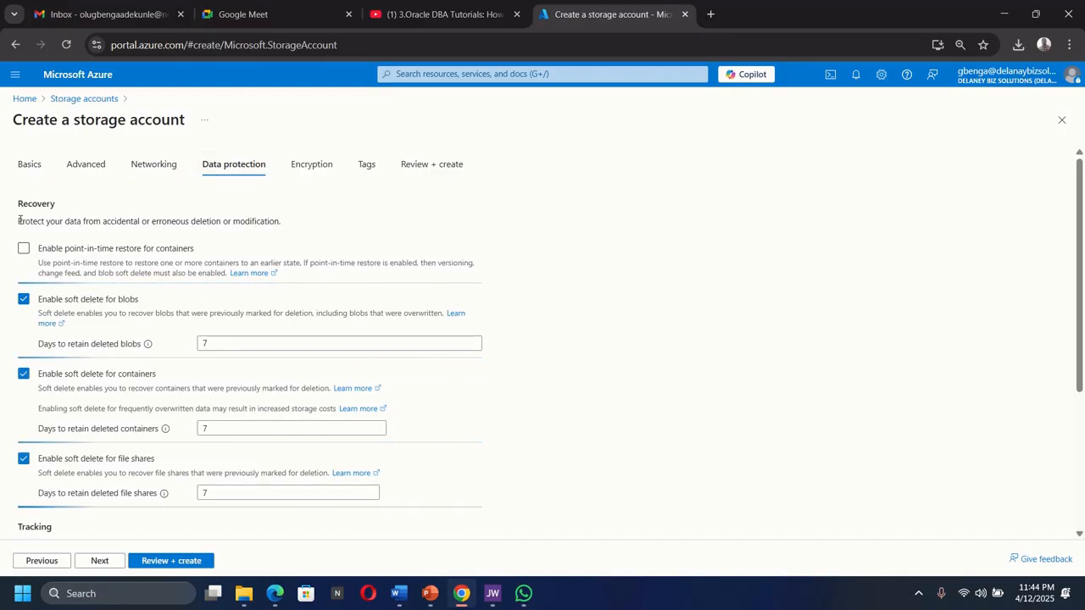
scroll(25, 222, down, 1)
scroll(20, 224, up, 1)
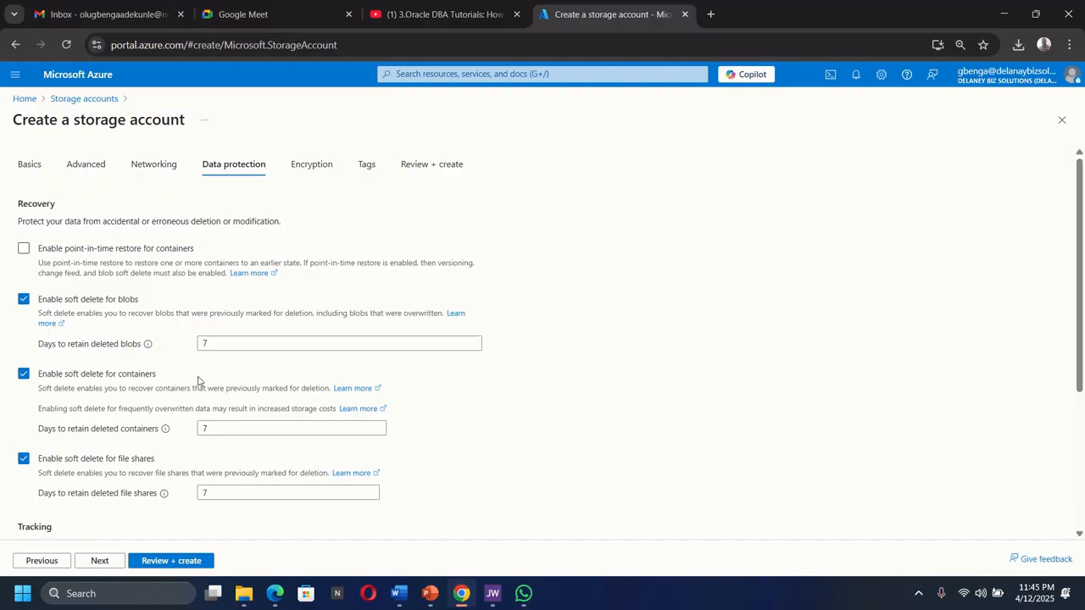
click(24, 298)
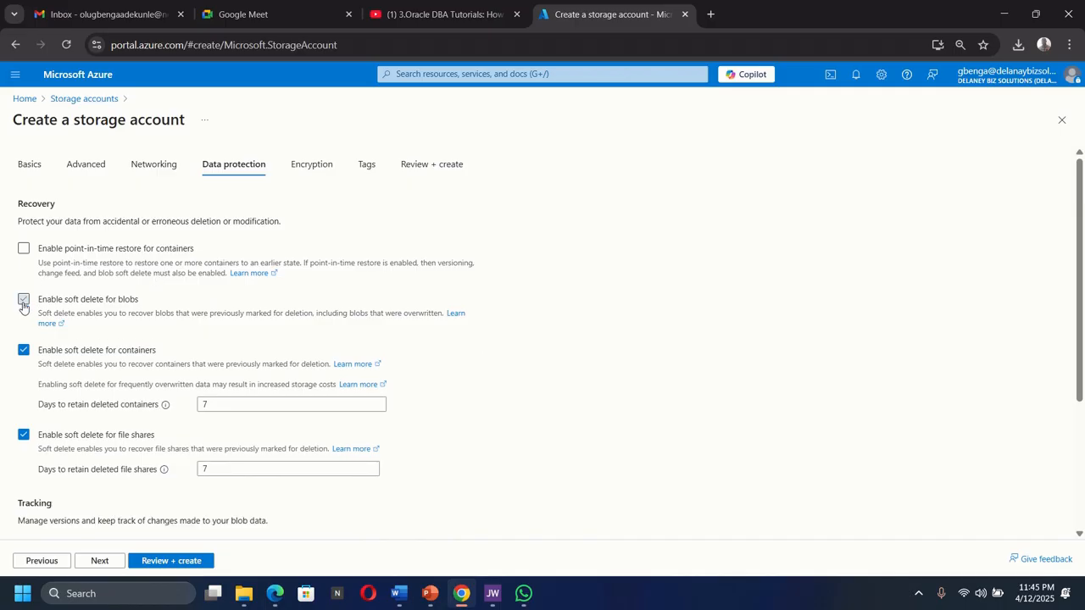
click(24, 350)
click(24, 411)
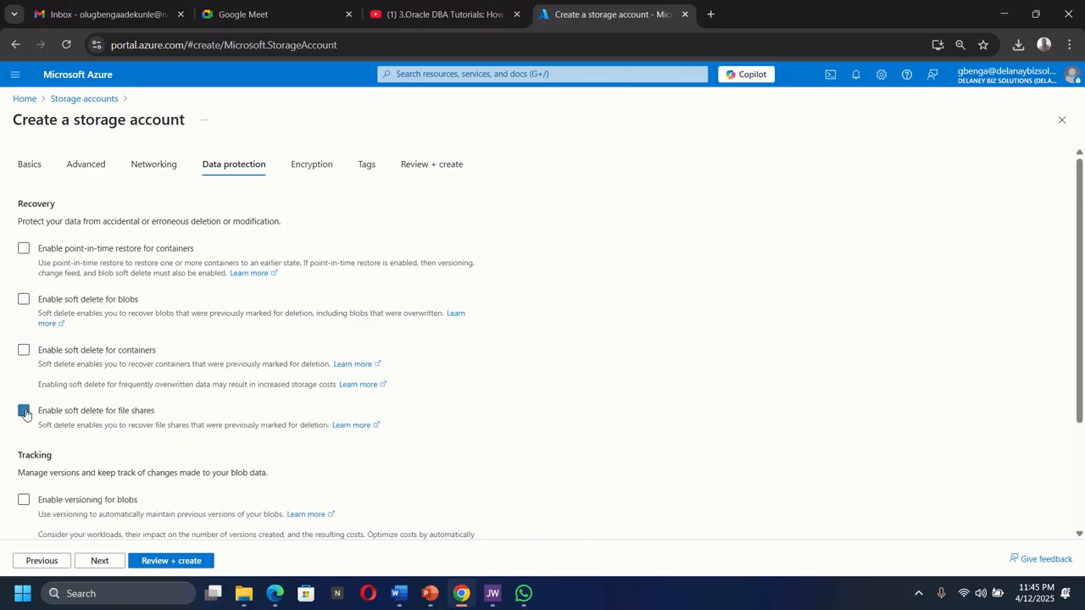
scroll(501, 440, down, 2)
scroll(501, 440, up, 2)
Review and create the storage account, and open the deployed resource
click(195, 560)
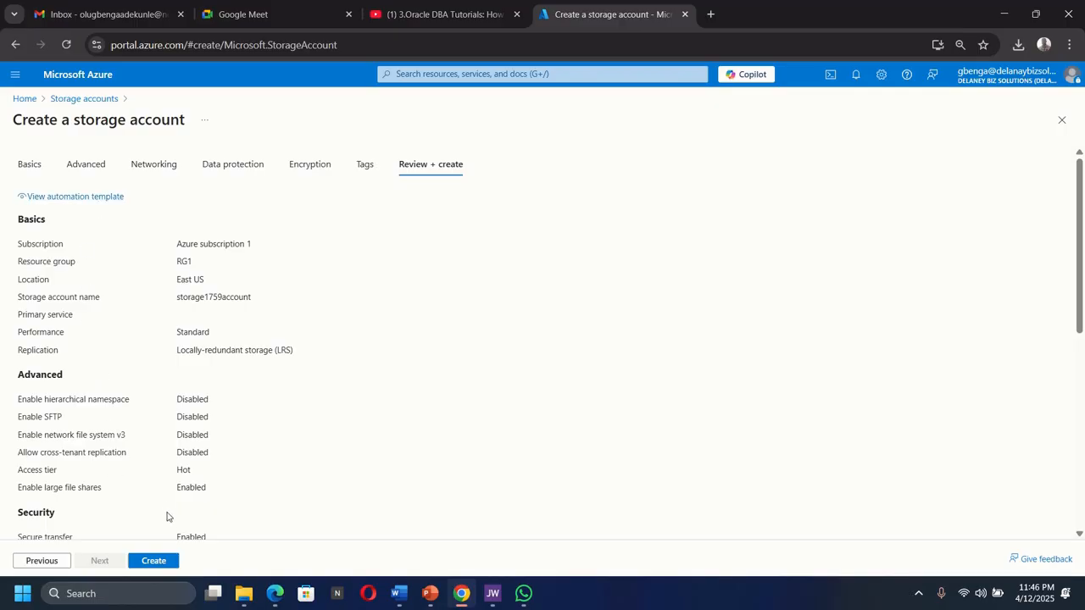
click(153, 562)
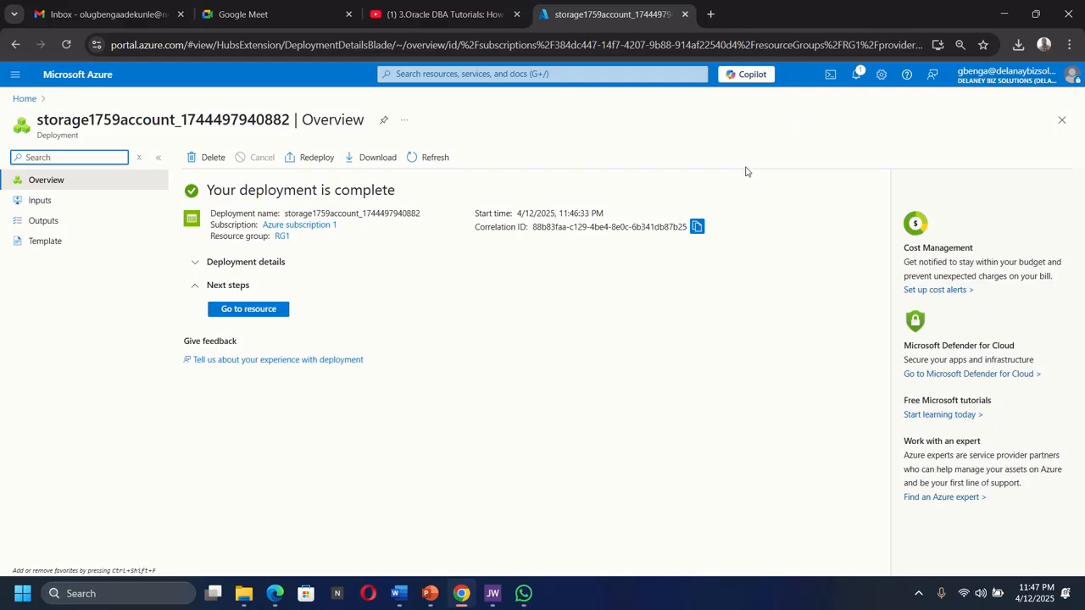
click(237, 310)
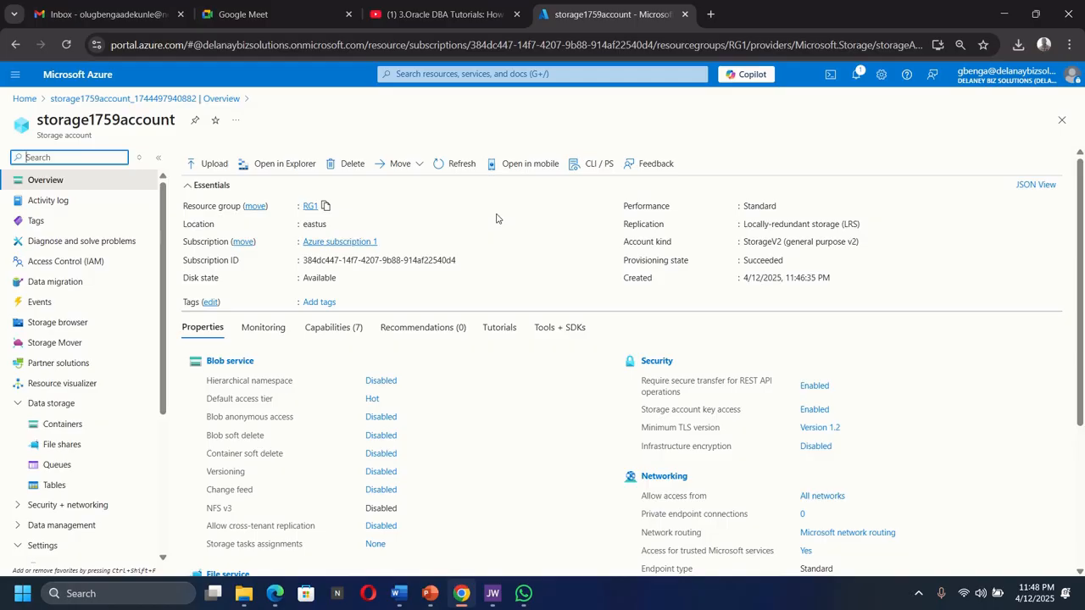
click(712, 15)
click(668, 46)
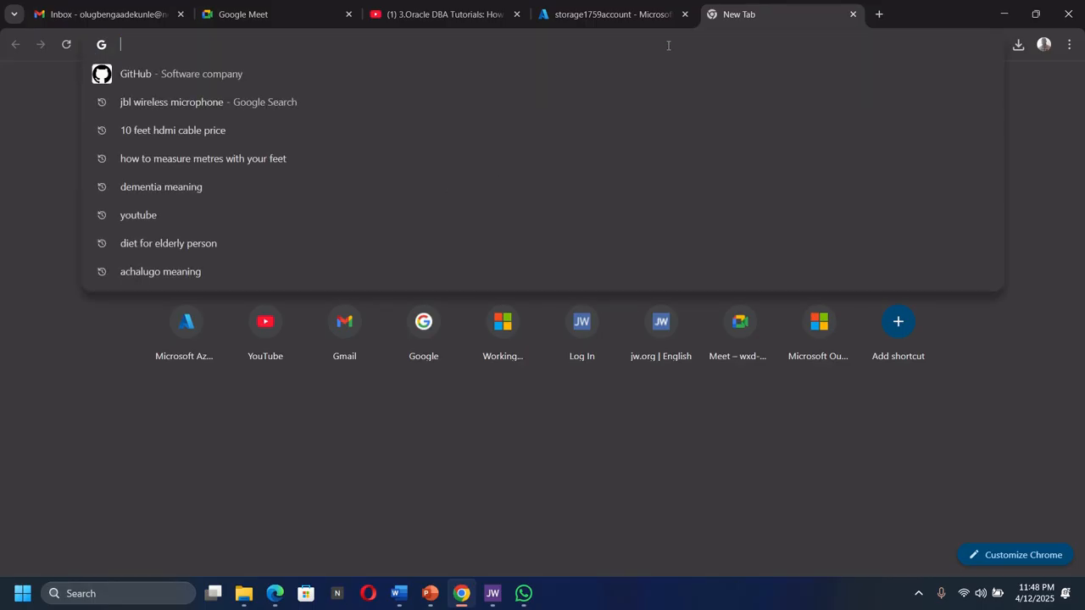
text(htt)
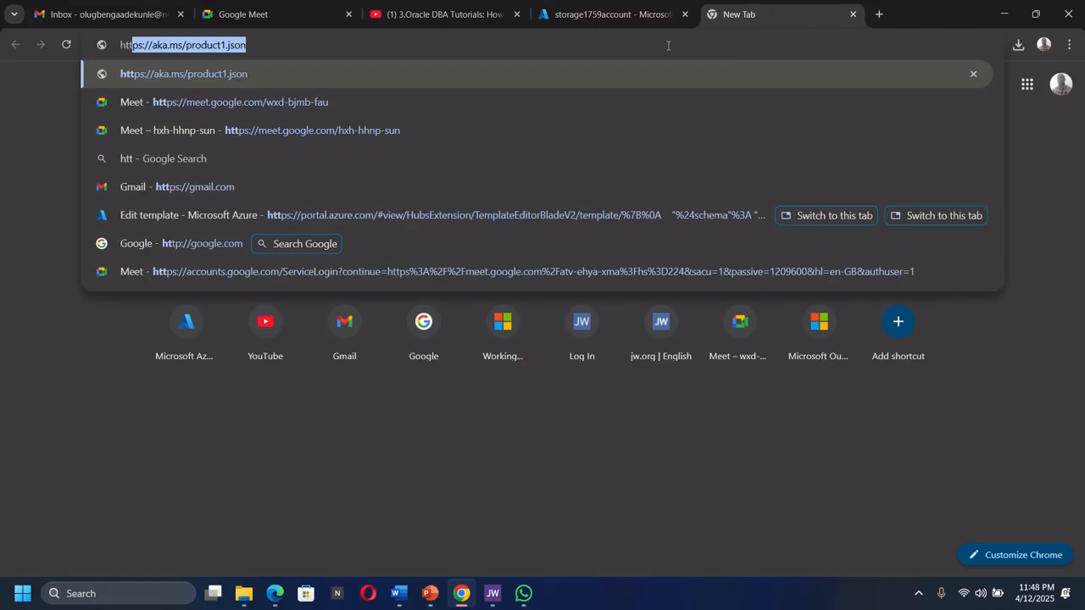
key(Right)
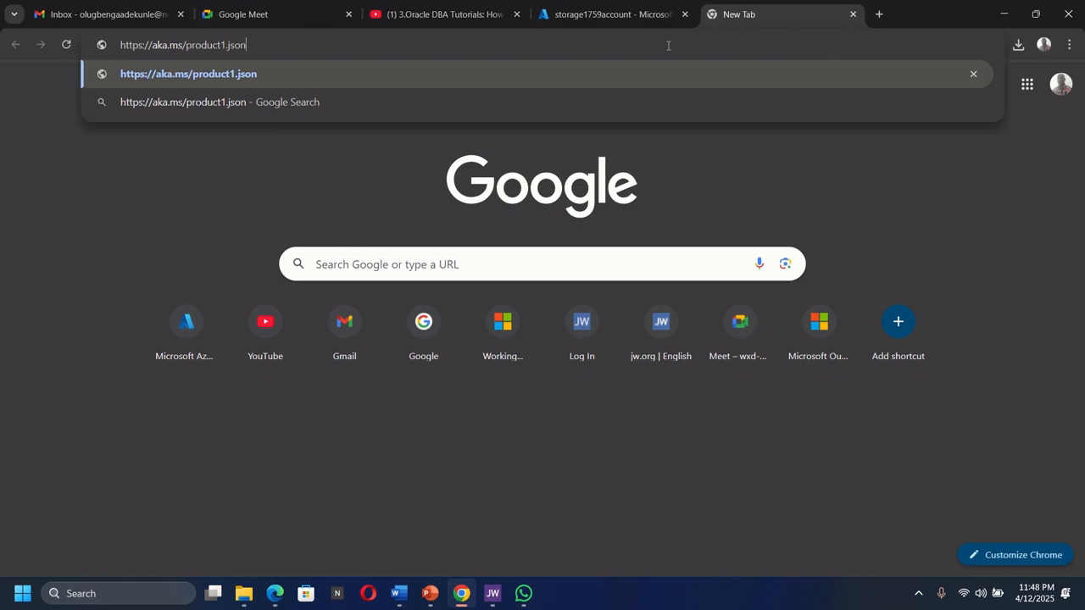
key(Return)
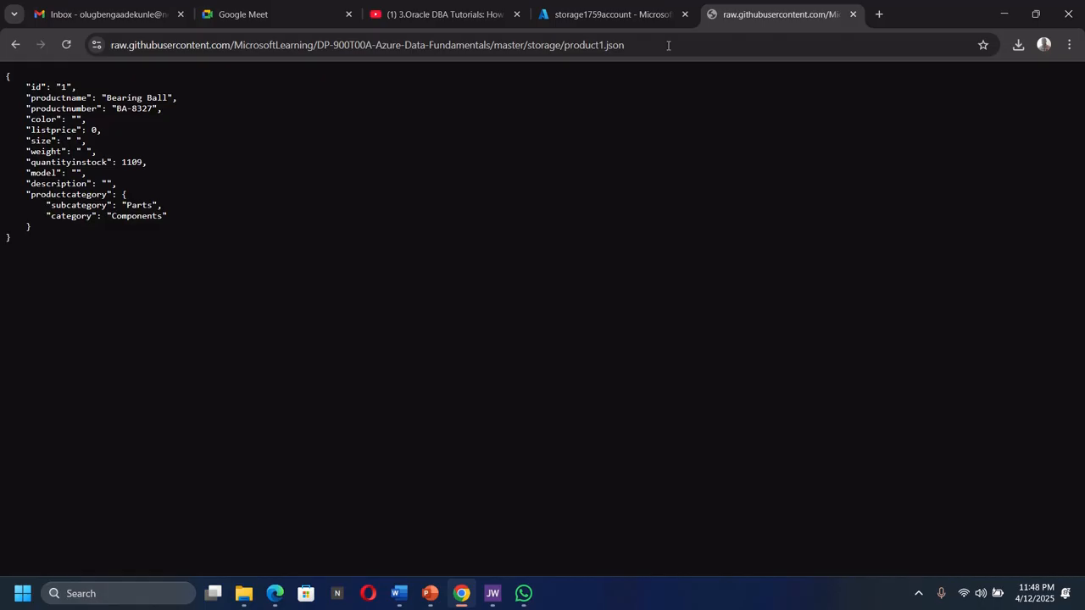
Save the displayed JSON page as product1 in the Documents folder
right_click(252, 138)
click(304, 232)
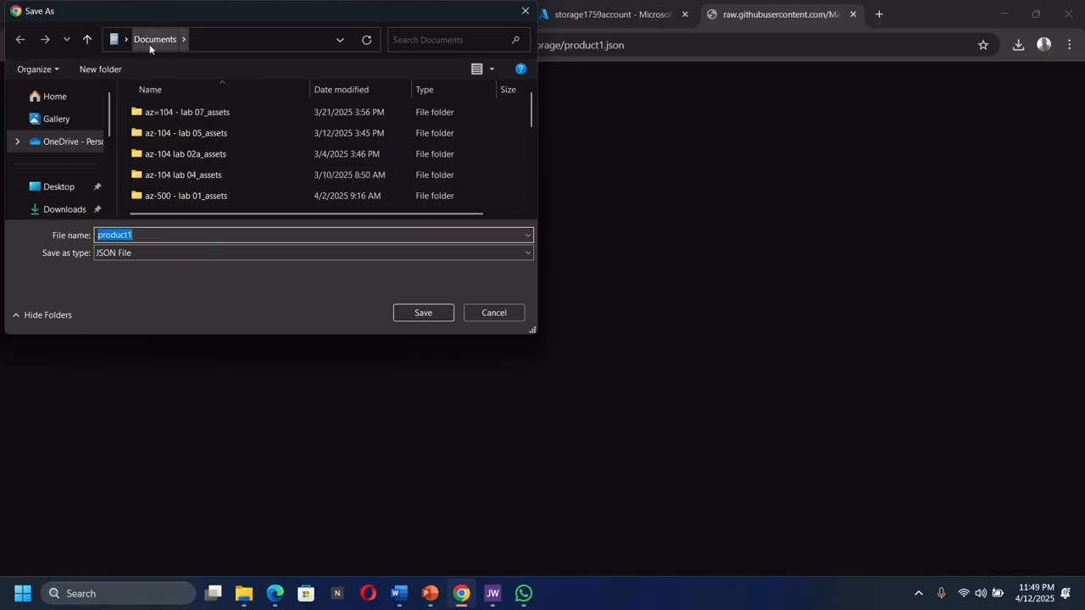
click(423, 313)
Change the file name in the page's address to product2.json and load that page
double_click(608, 45)
double_click(637, 45)
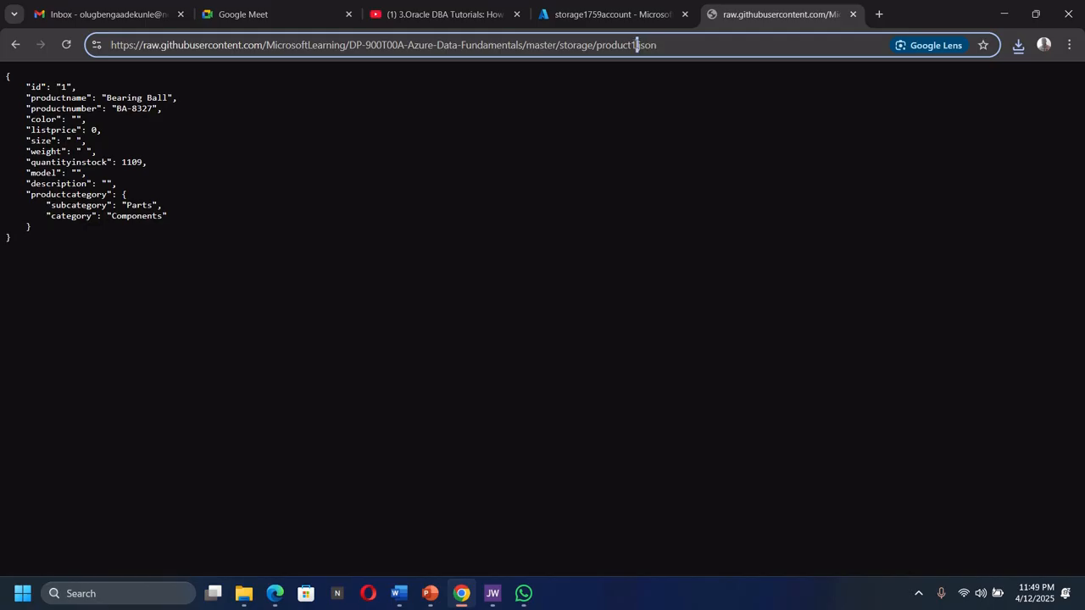
click(637, 45)
key(BackSpace)
text(2)
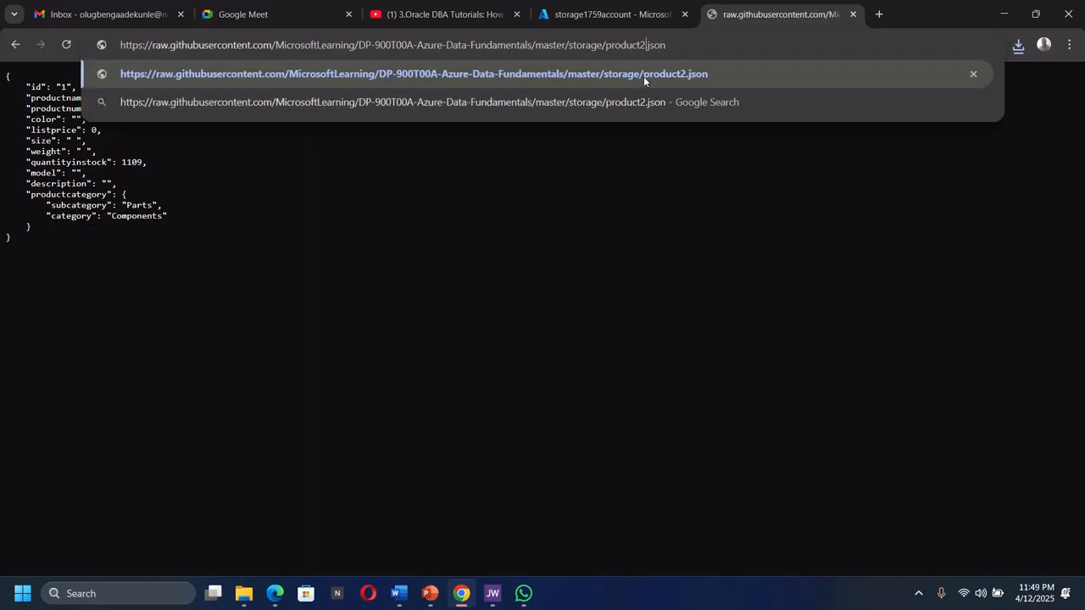
key(Return)
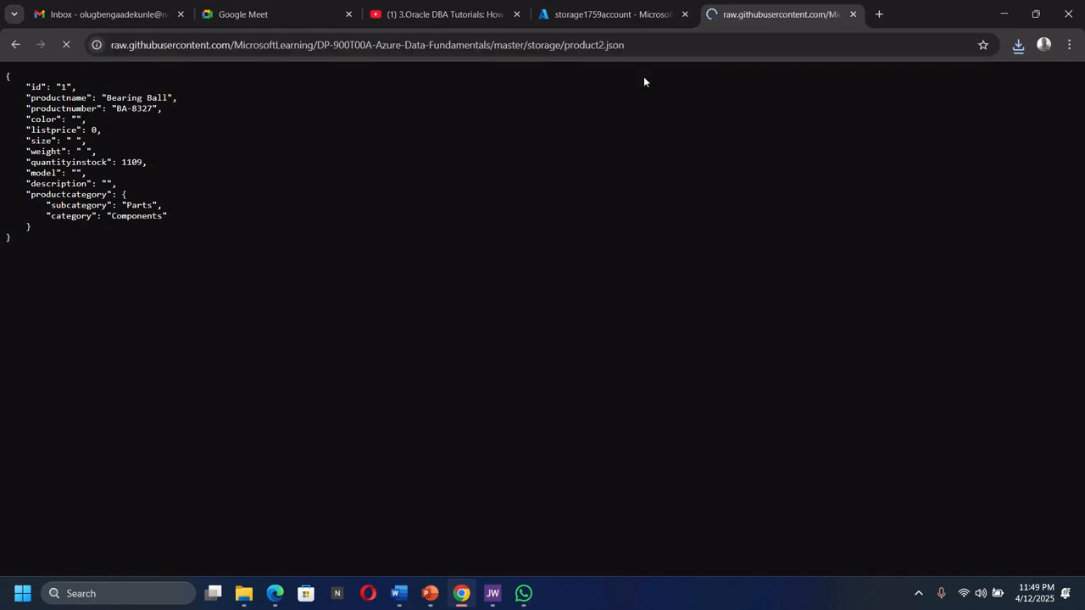
Save the displayed JSON page as product2 in the Documents folder
right_click(244, 153)
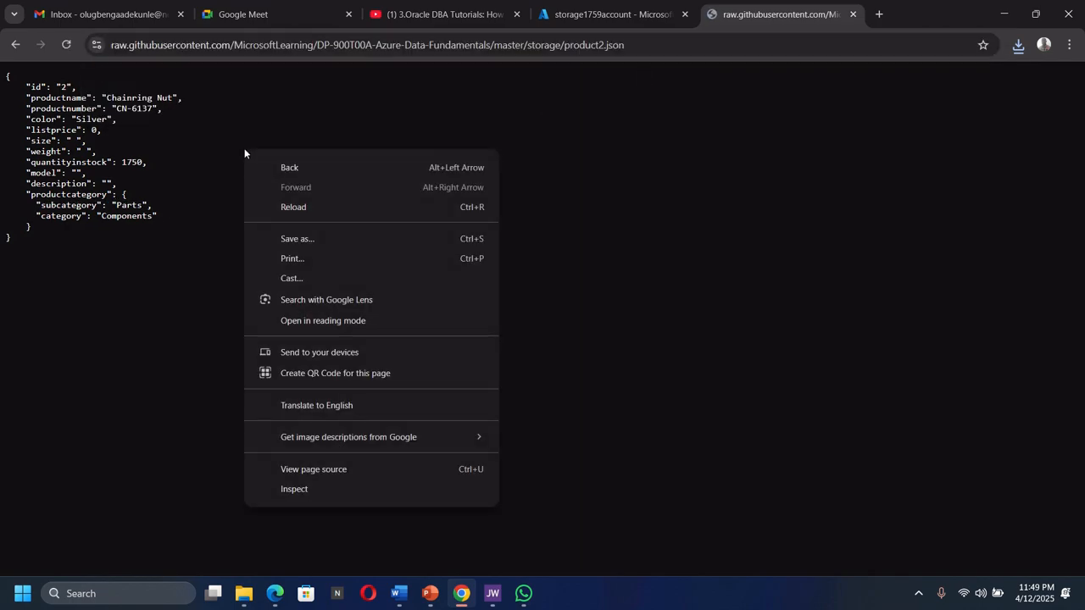
click(319, 240)
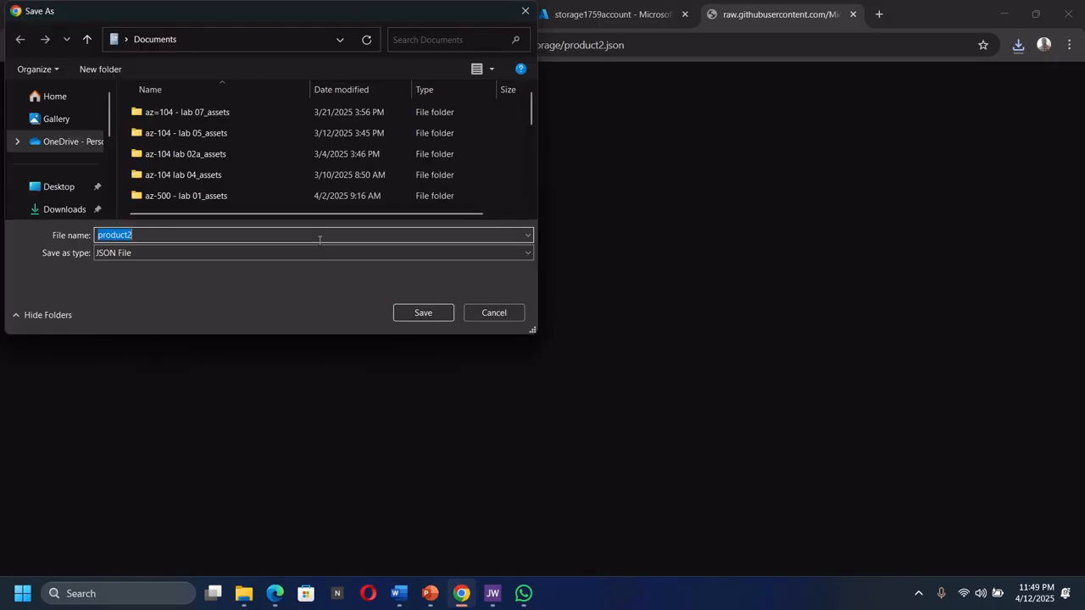
click(421, 312)
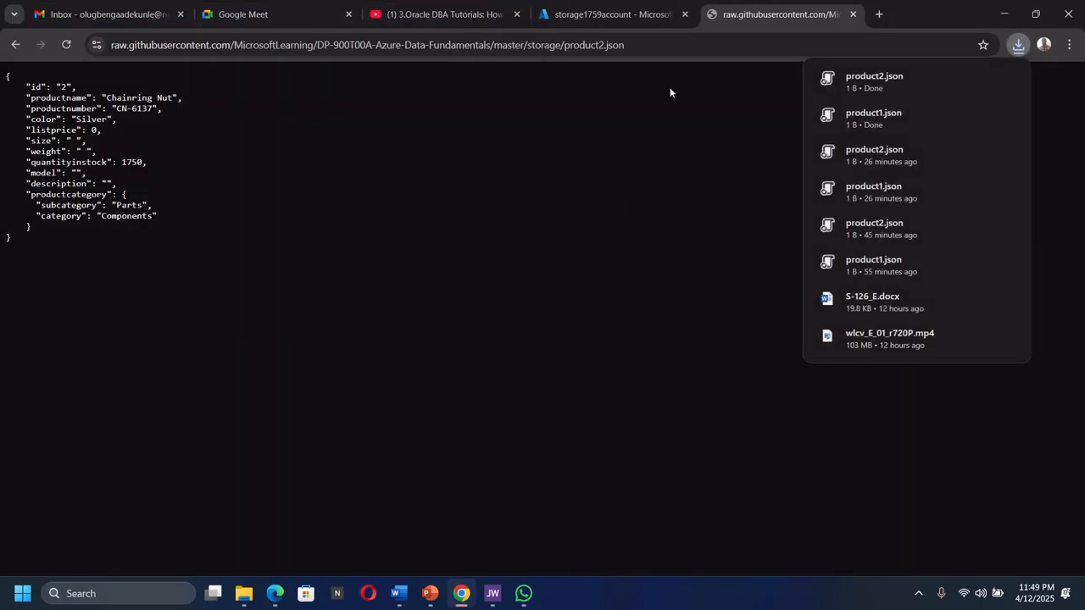
click(633, 137)
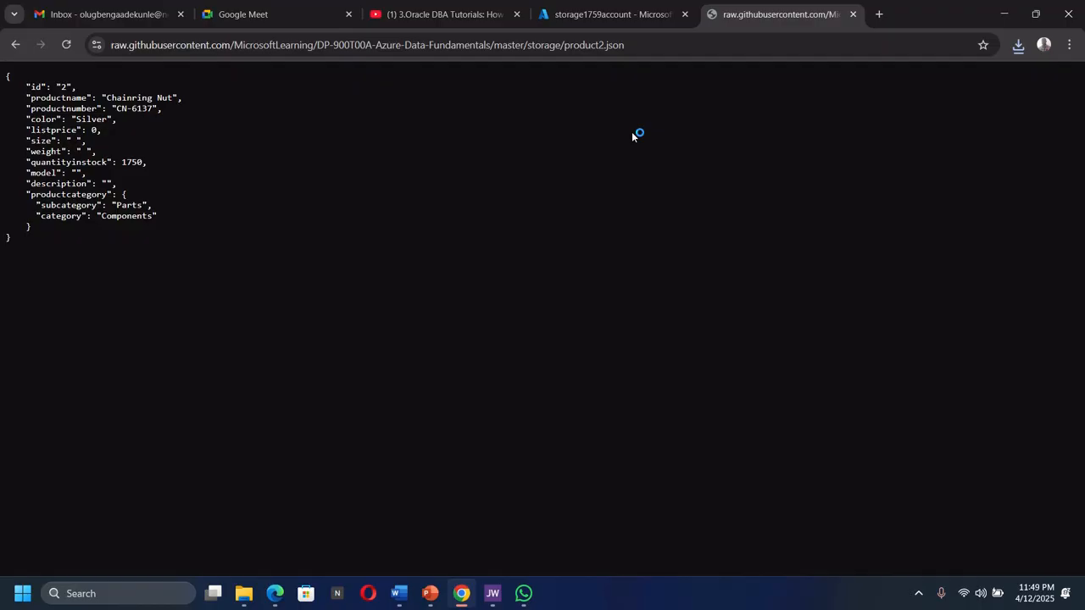
Return to the storage account in the Azure portal and create a container named data
click(616, 15)
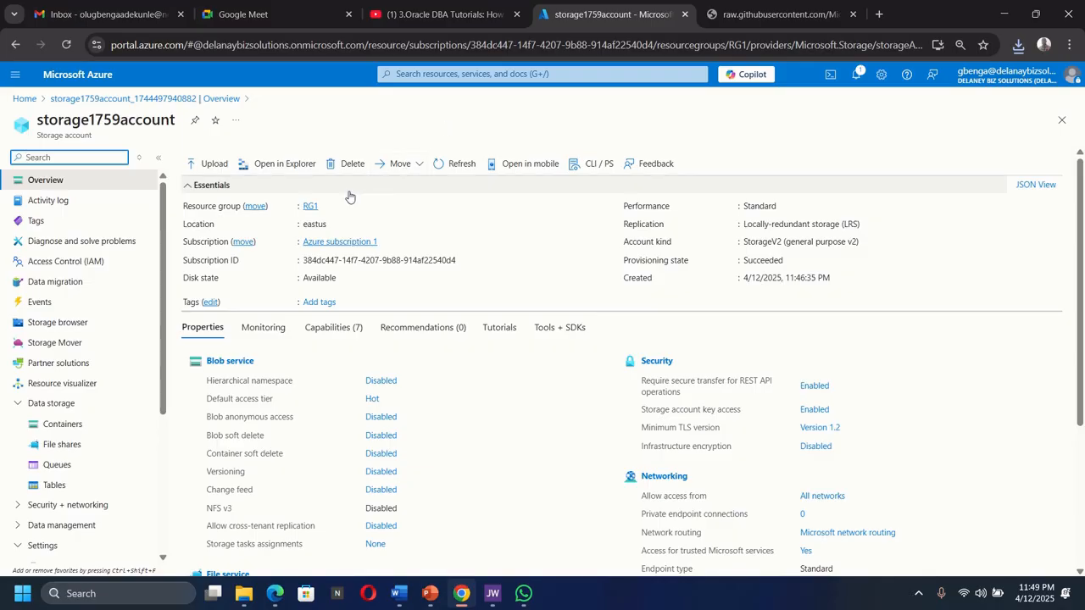
click(72, 428)
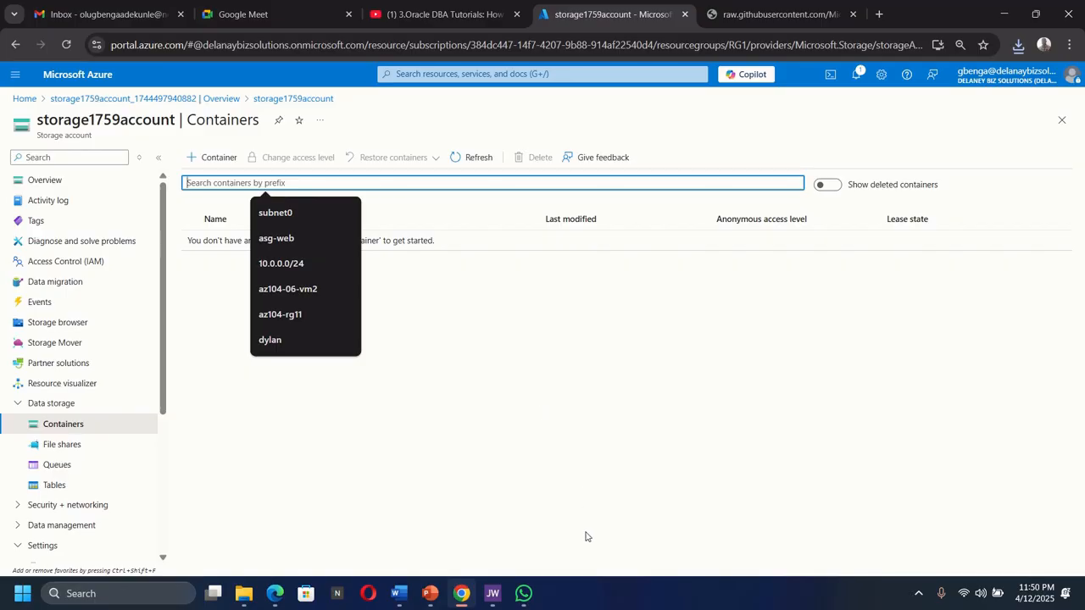
click(448, 439)
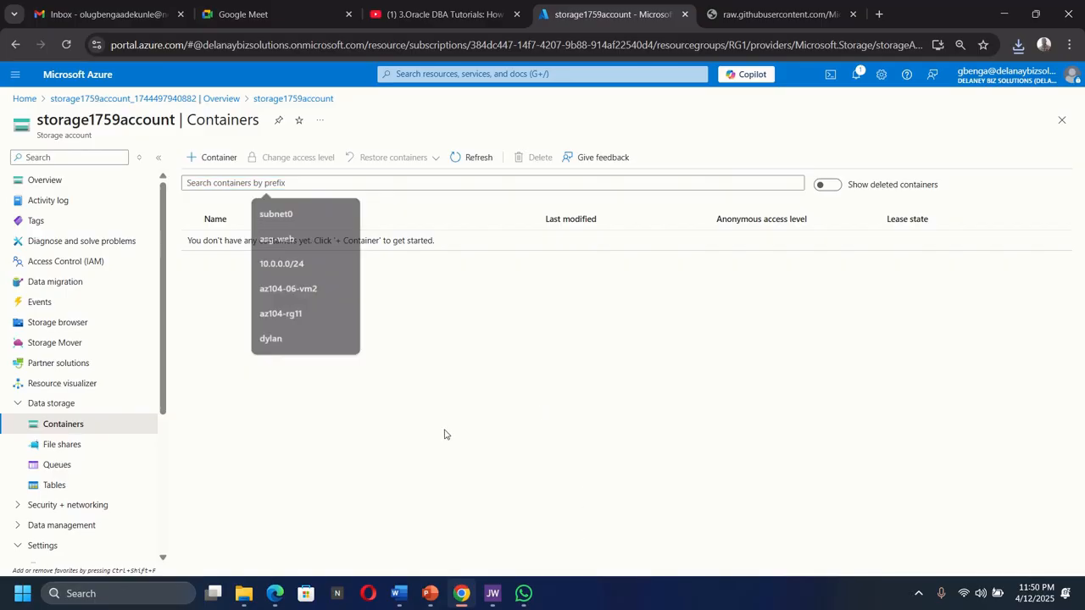
click(219, 160)
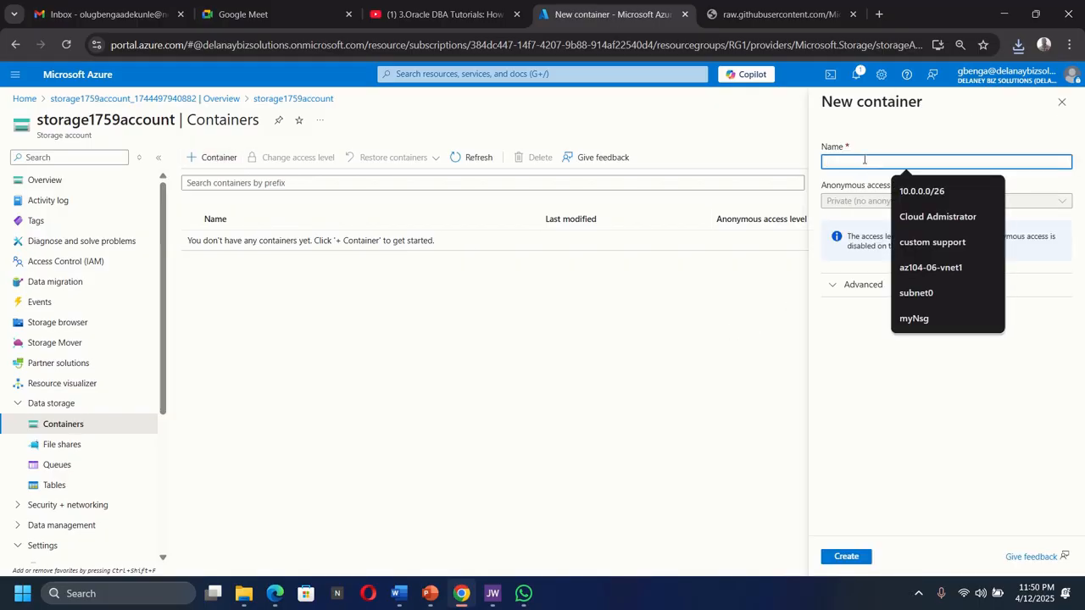
text(data)
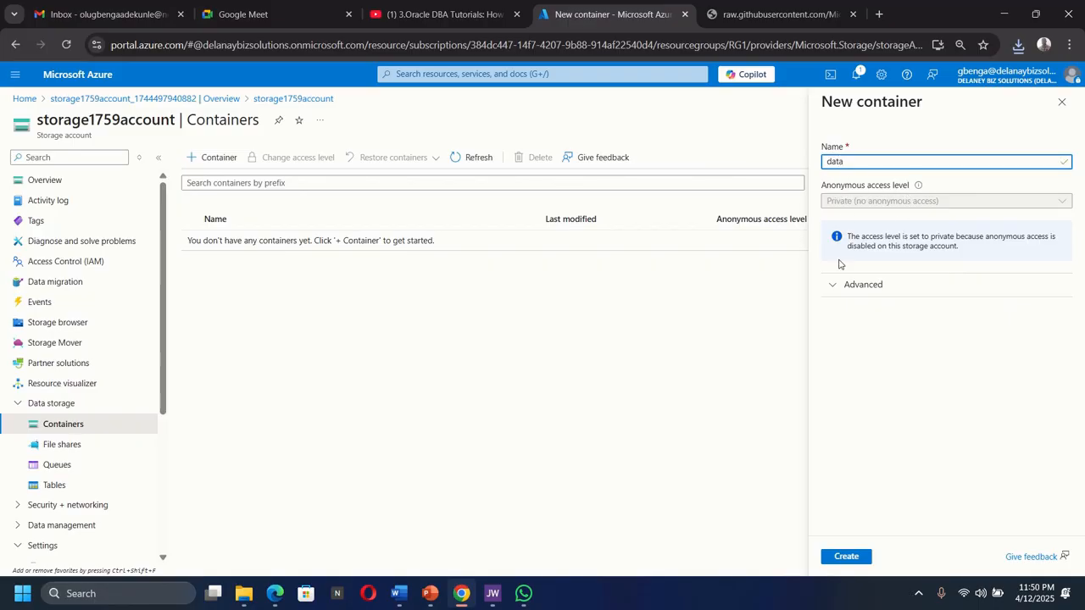
click(847, 556)
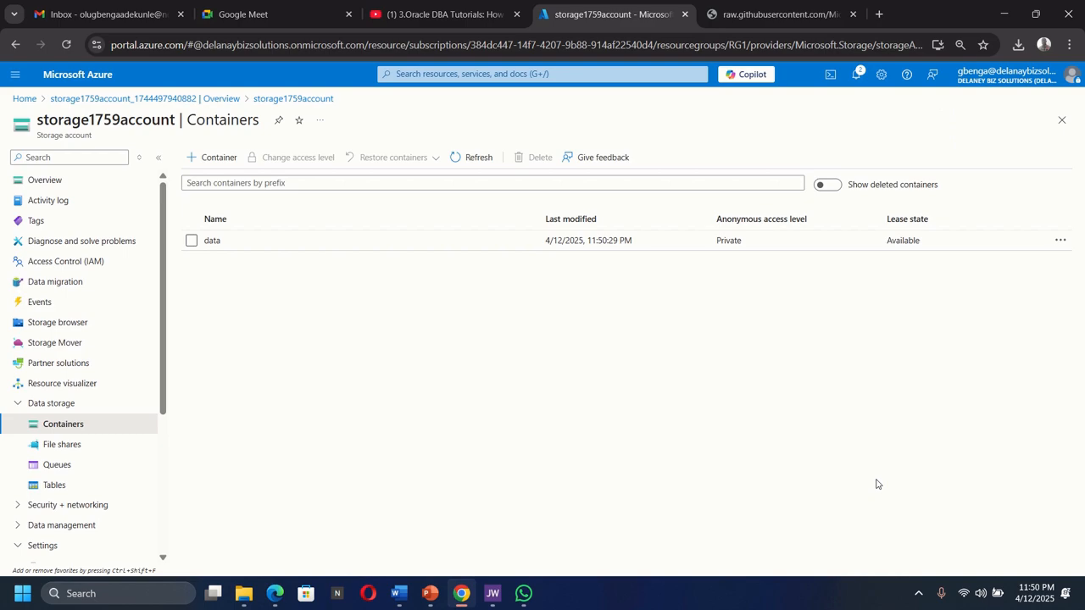
Open the data blob container in the storage account's Storage browser
click(66, 323)
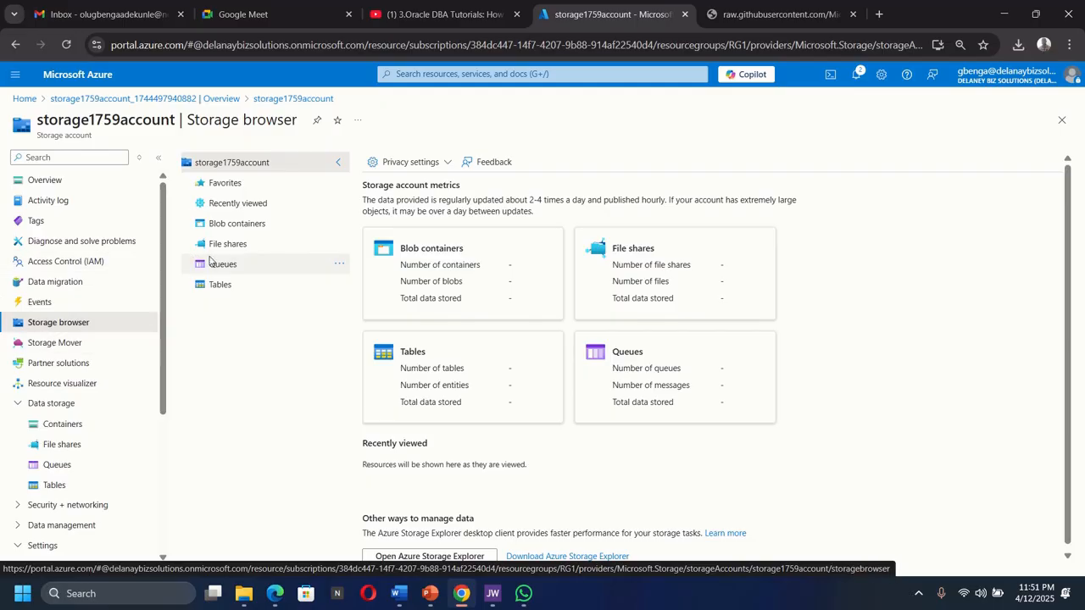
click(246, 227)
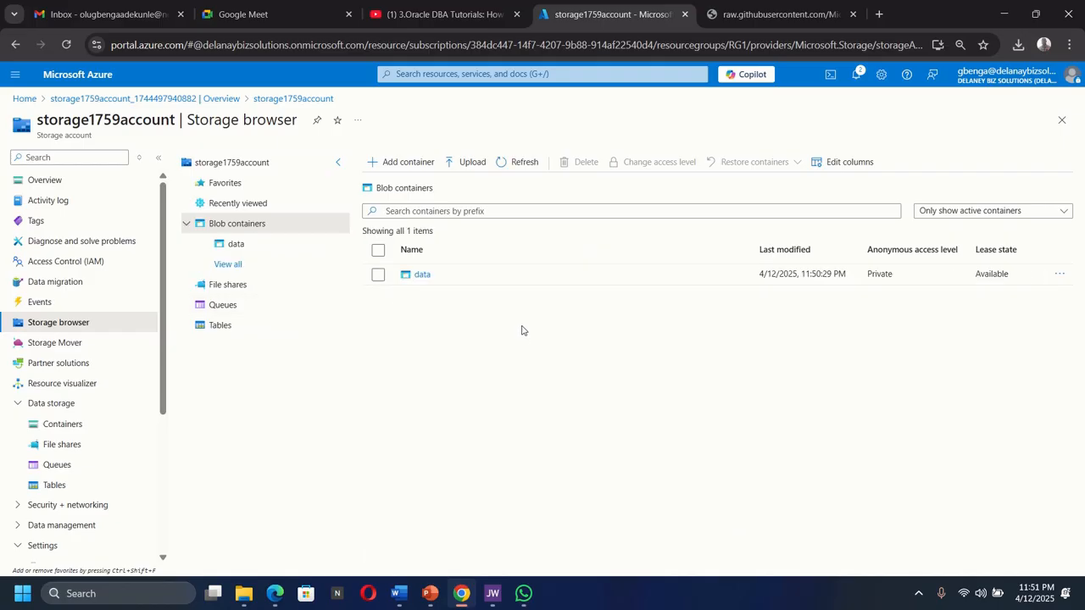
click(421, 276)
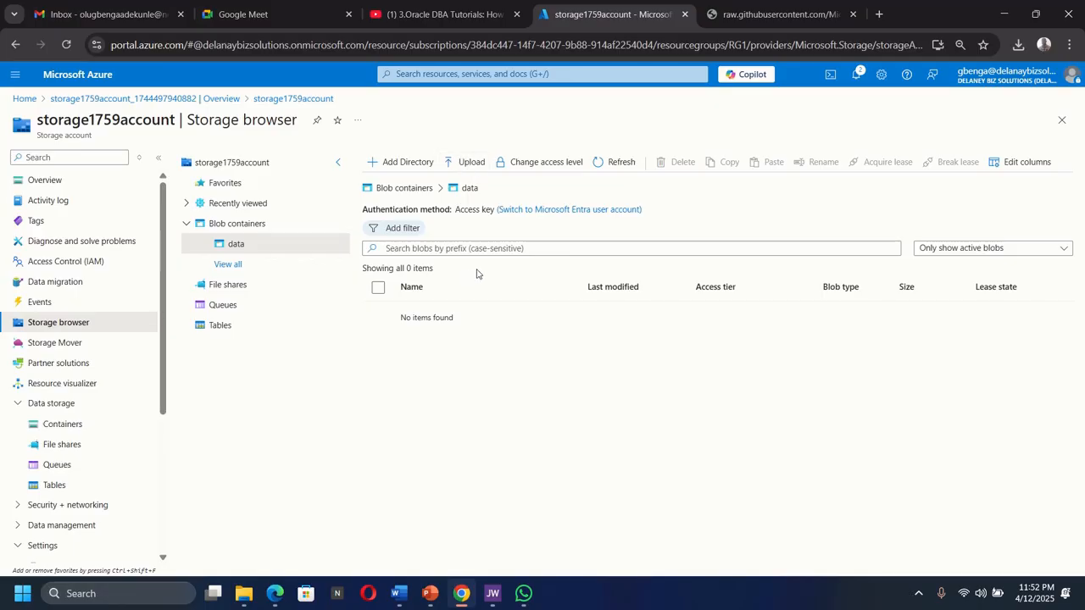
Add a virtual directory named products in the data container, and go back to the container's root
click(400, 162)
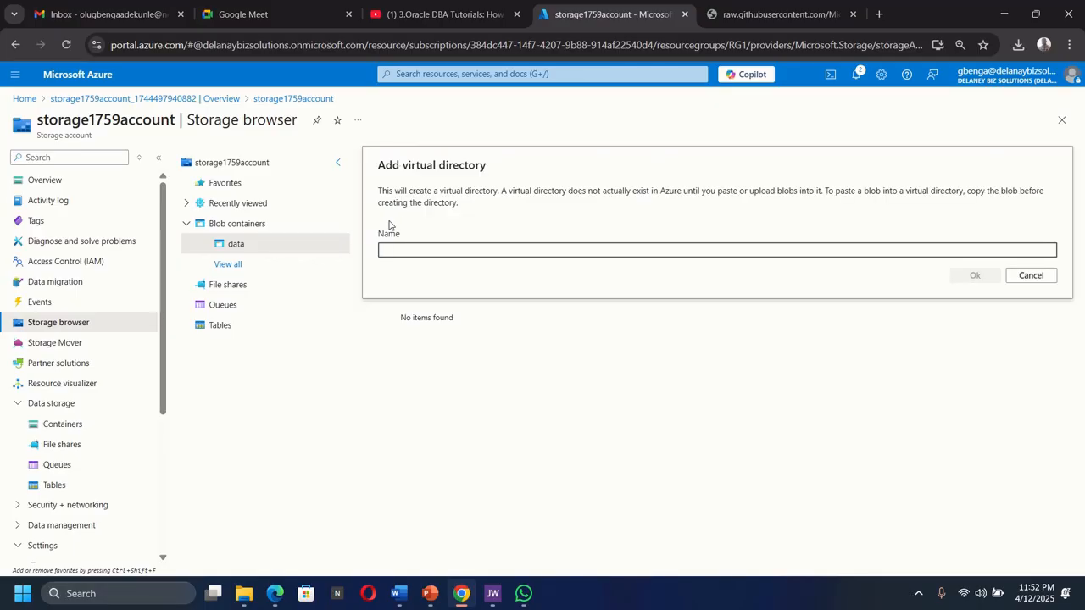
text(pr)
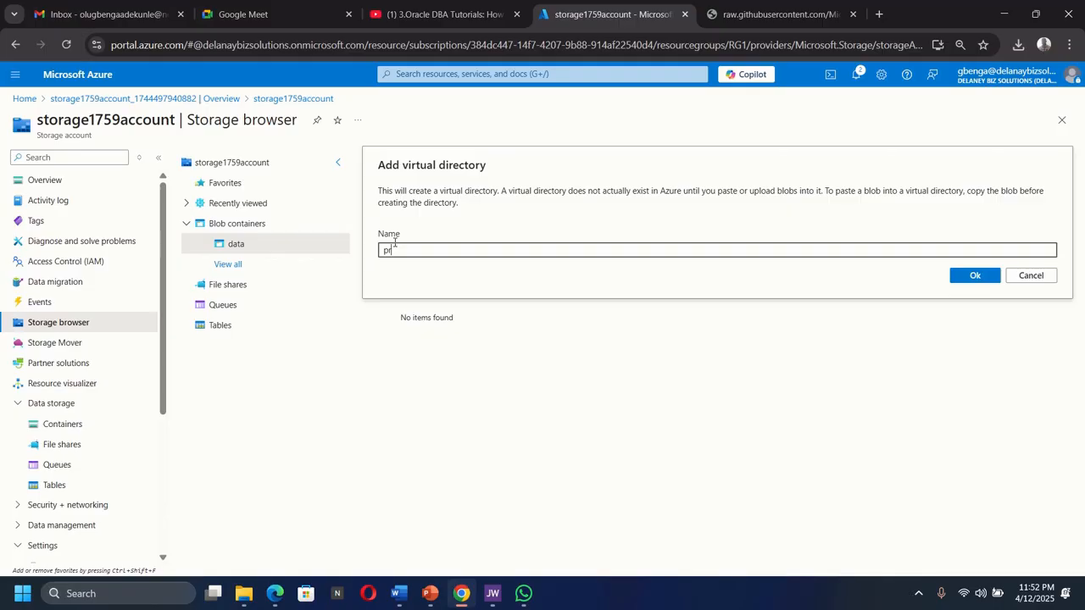
text(oducts)
click(969, 275)
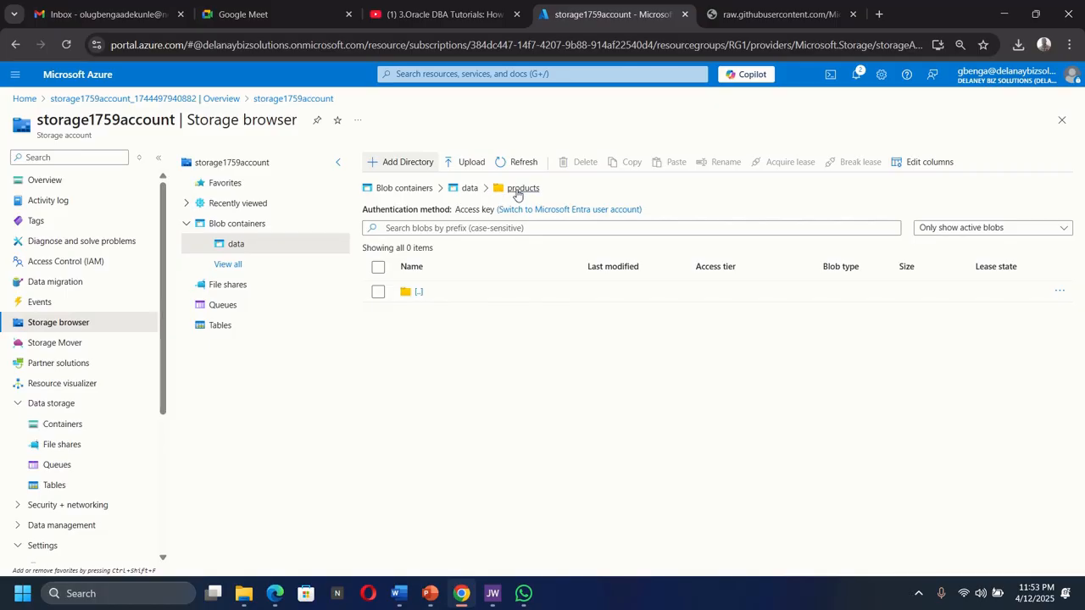
click(468, 188)
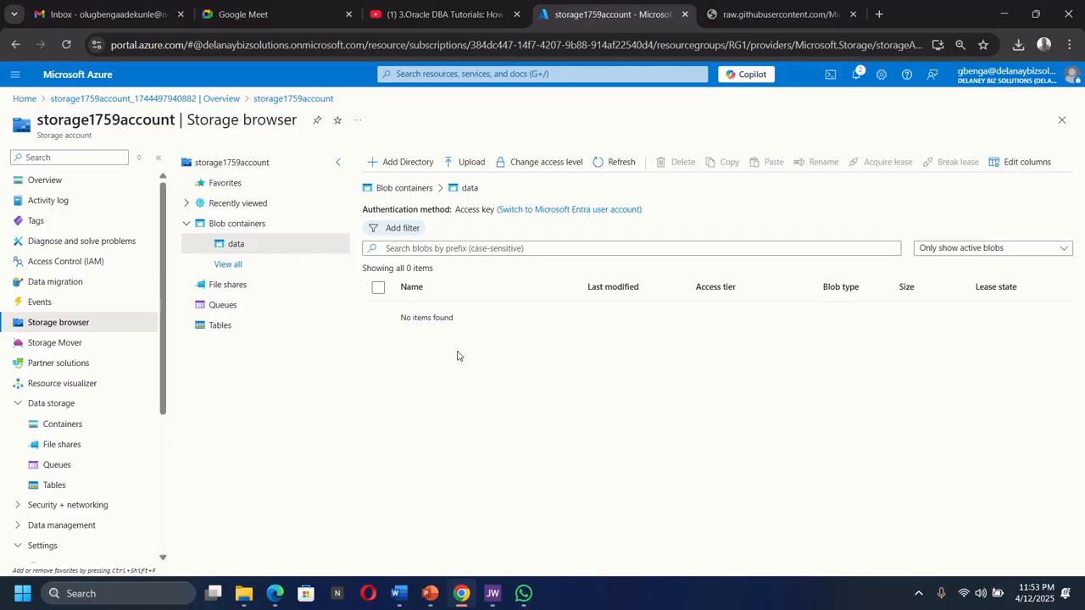
Start a blob upload to the data container and choose product1.json from the Documents folder
click(469, 165)
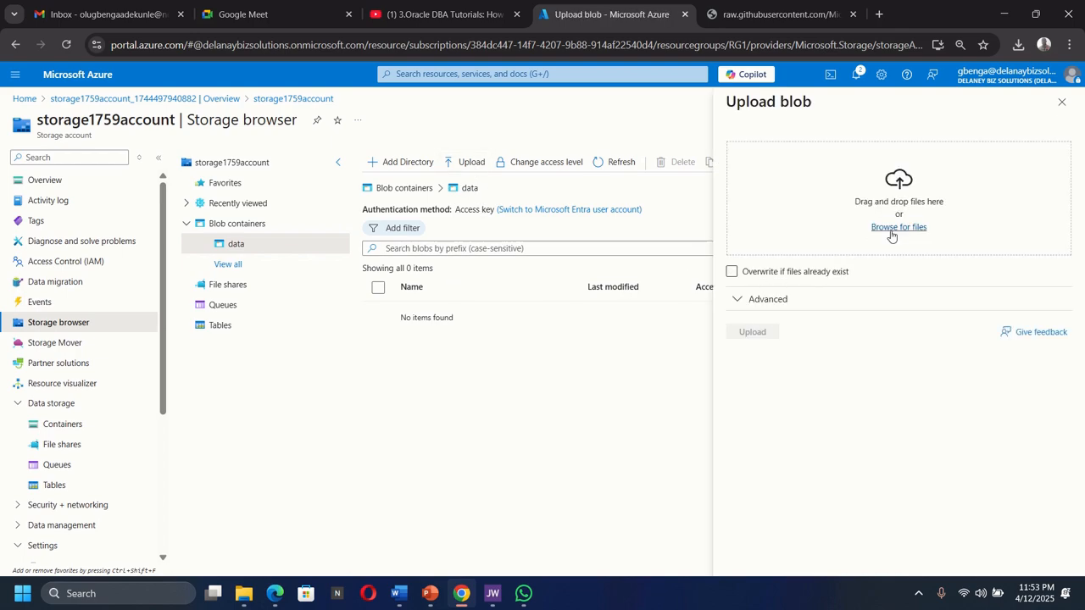
click(892, 230)
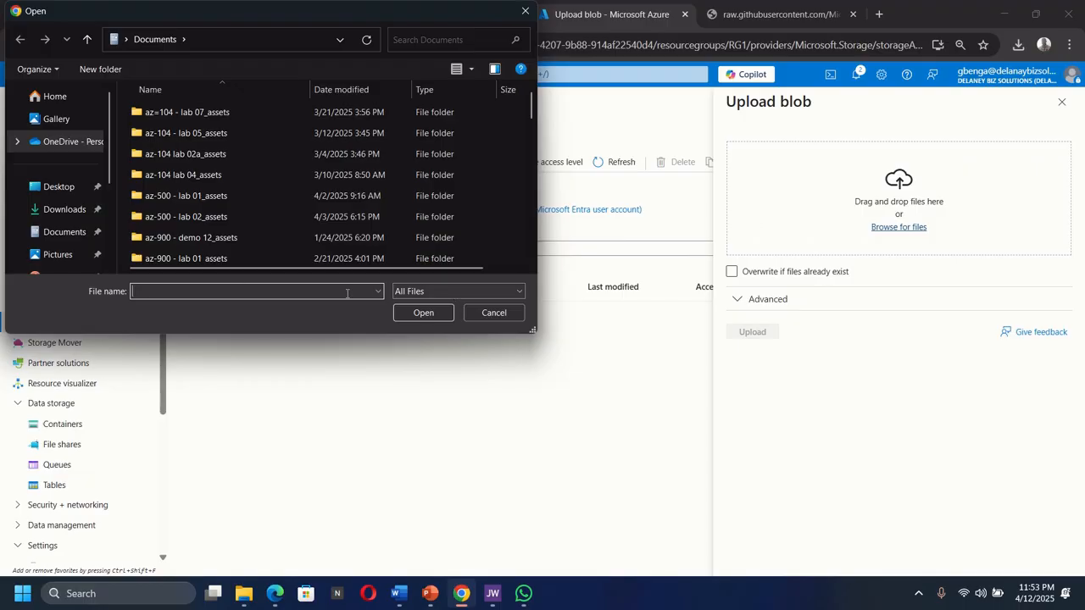
scroll(188, 199, down, 10)
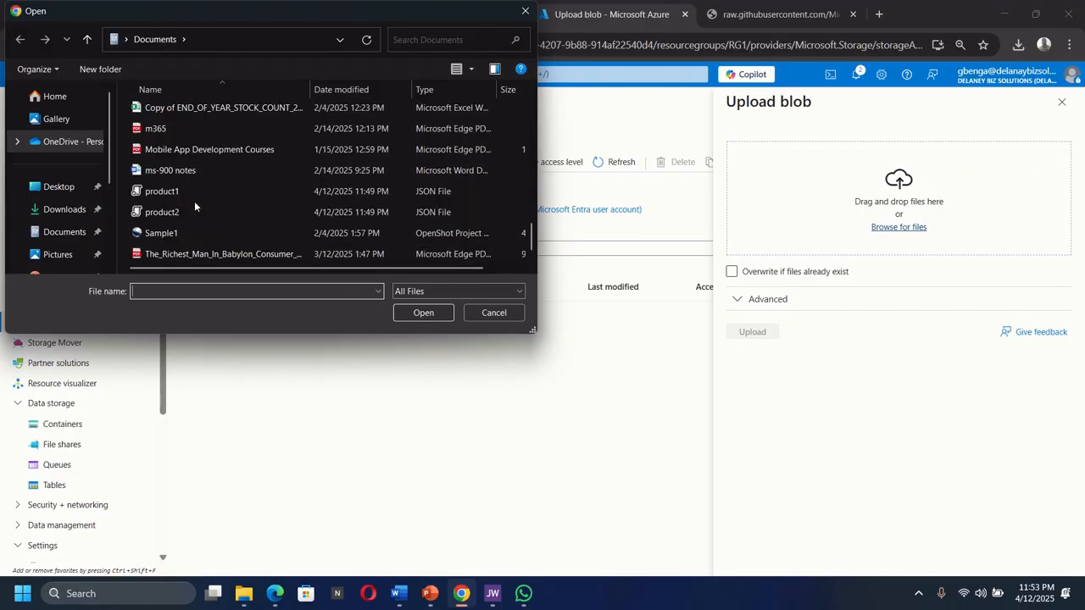
double_click(274, 192)
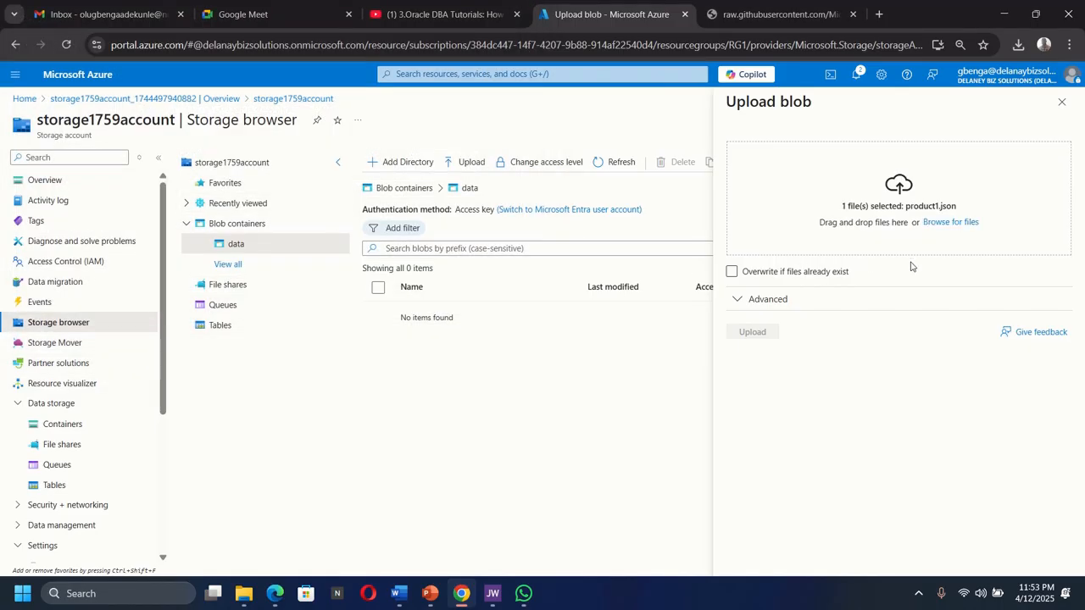
Set product_data as the folder to upload to, upload the chosen file, and open that folder
click(738, 302)
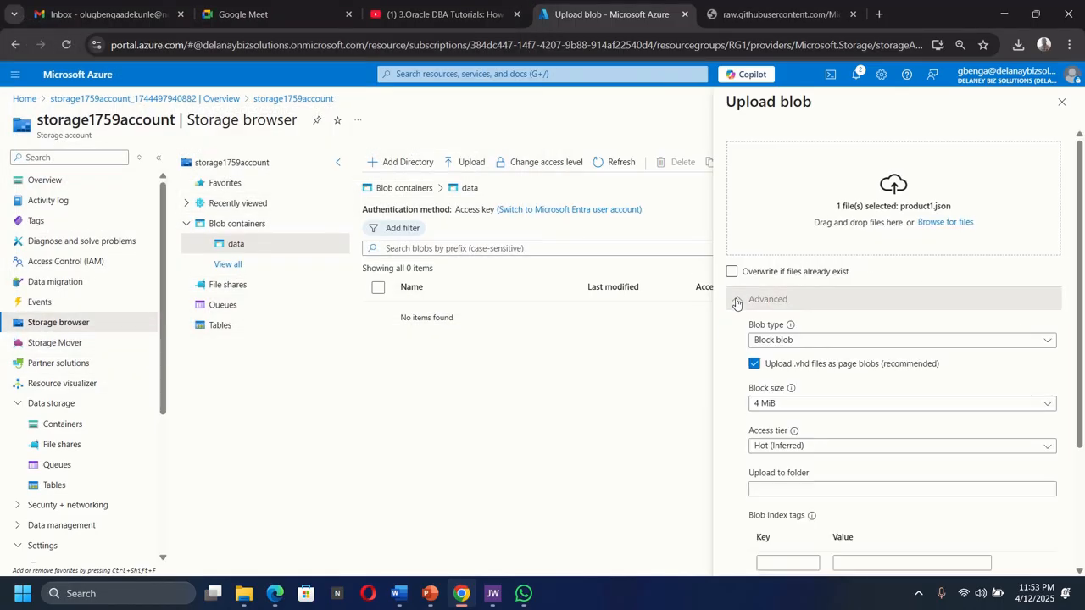
scroll(890, 390, down, 2)
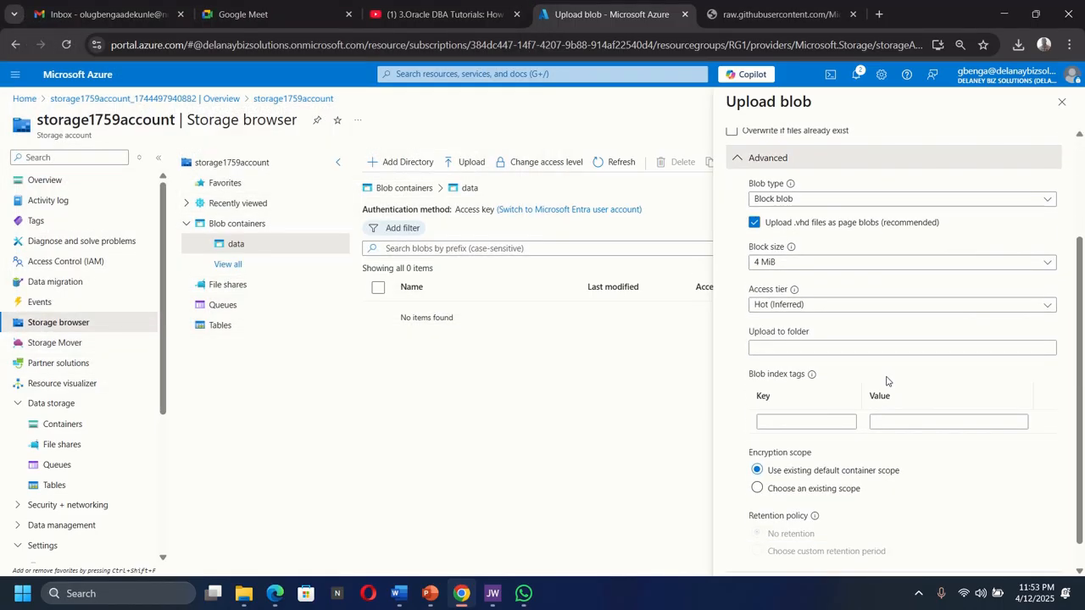
click(764, 349)
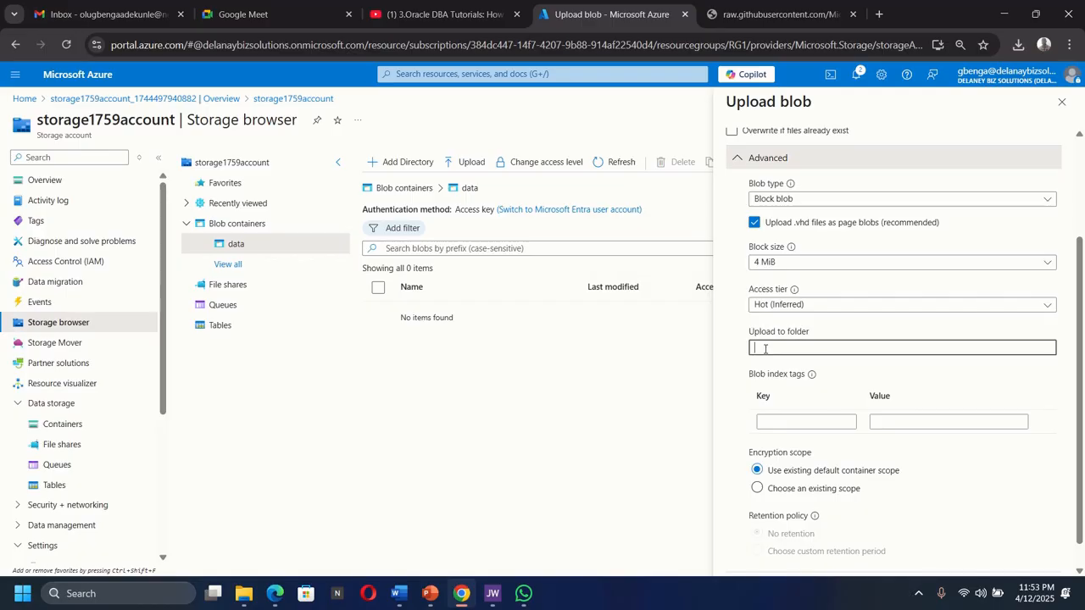
text(product)
text(_data)
scroll(851, 406, down, 1)
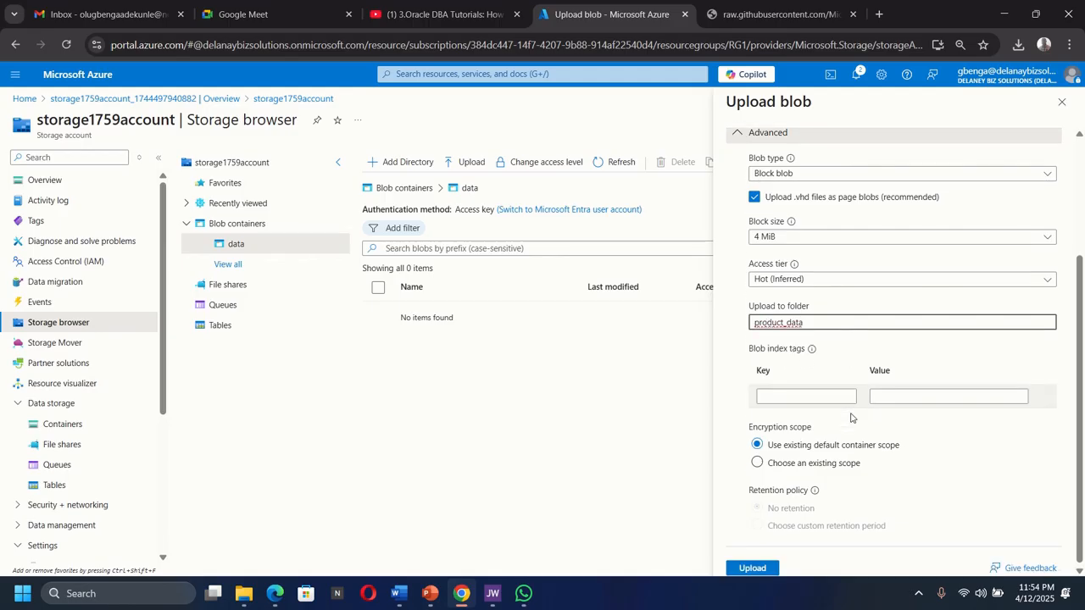
click(747, 566)
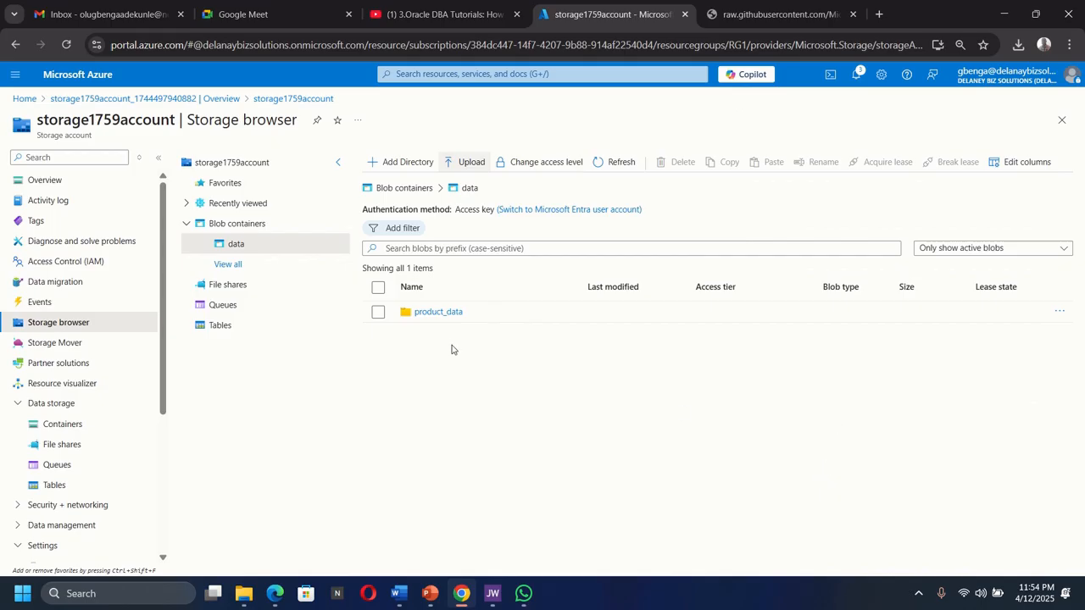
click(437, 316)
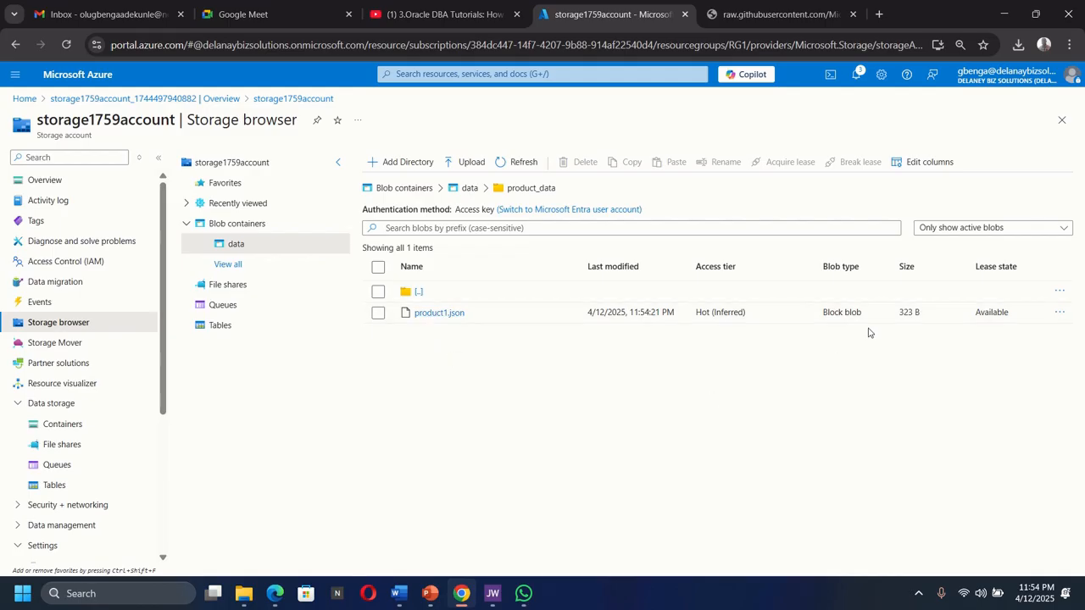
click(1062, 294)
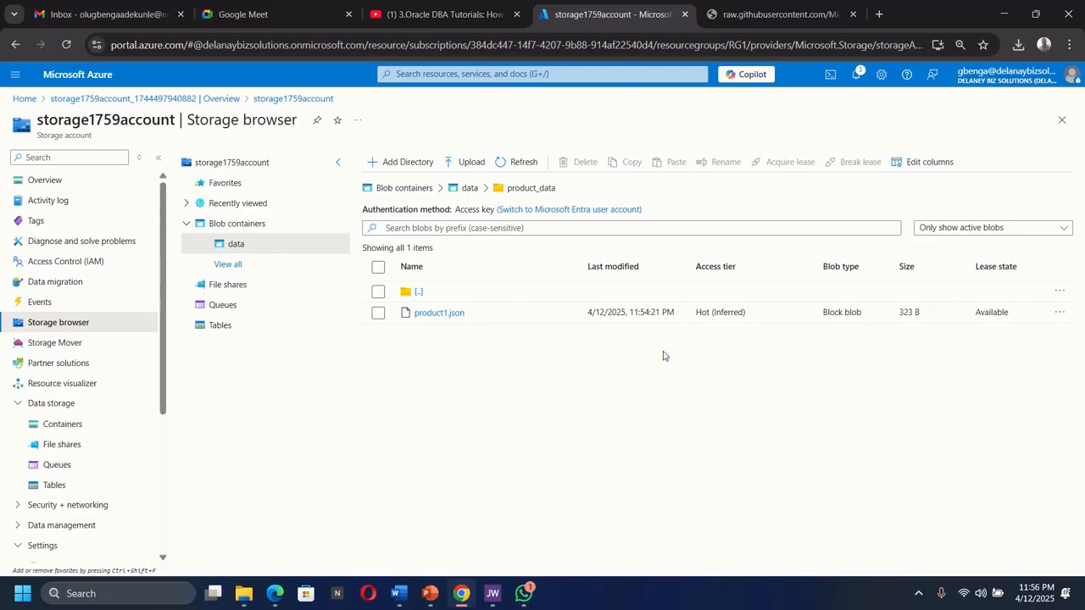
Open the storage account's Data Lake Gen2 upgrade settings
click(30, 410)
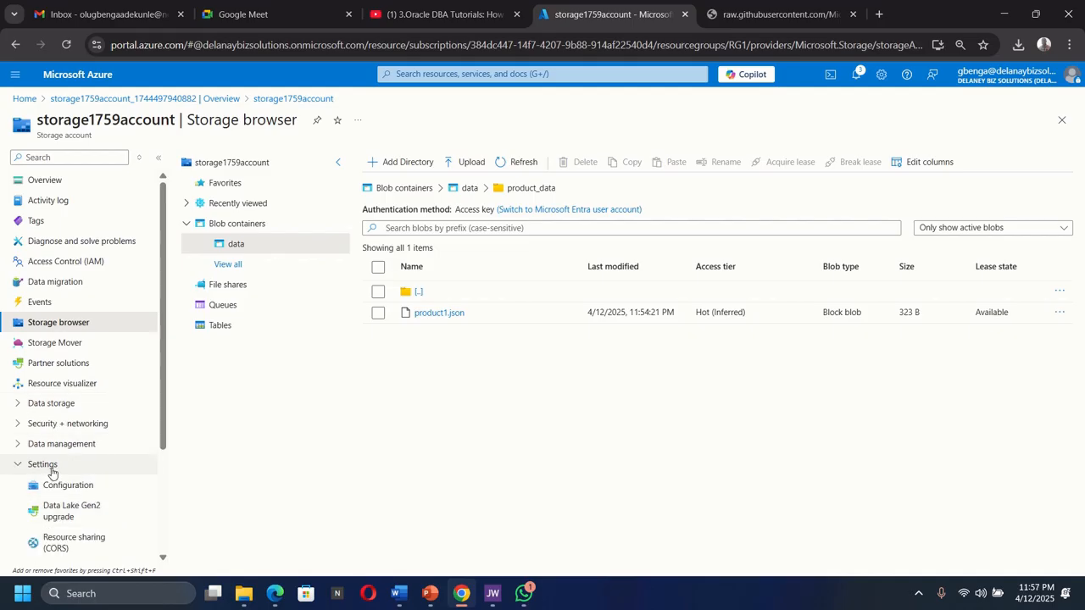
scroll(51, 473, down, 3)
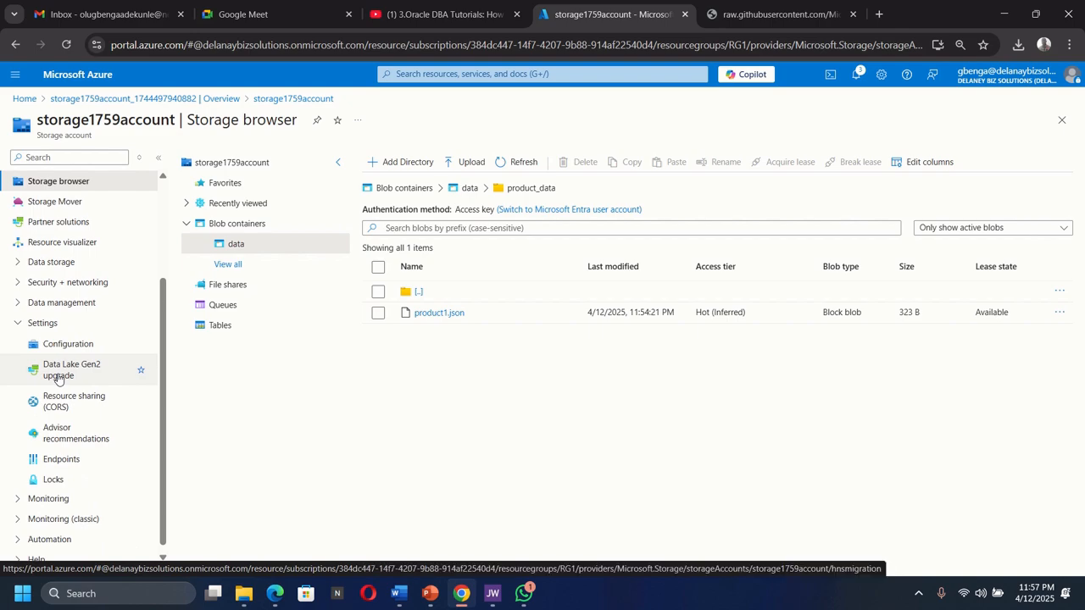
click(54, 377)
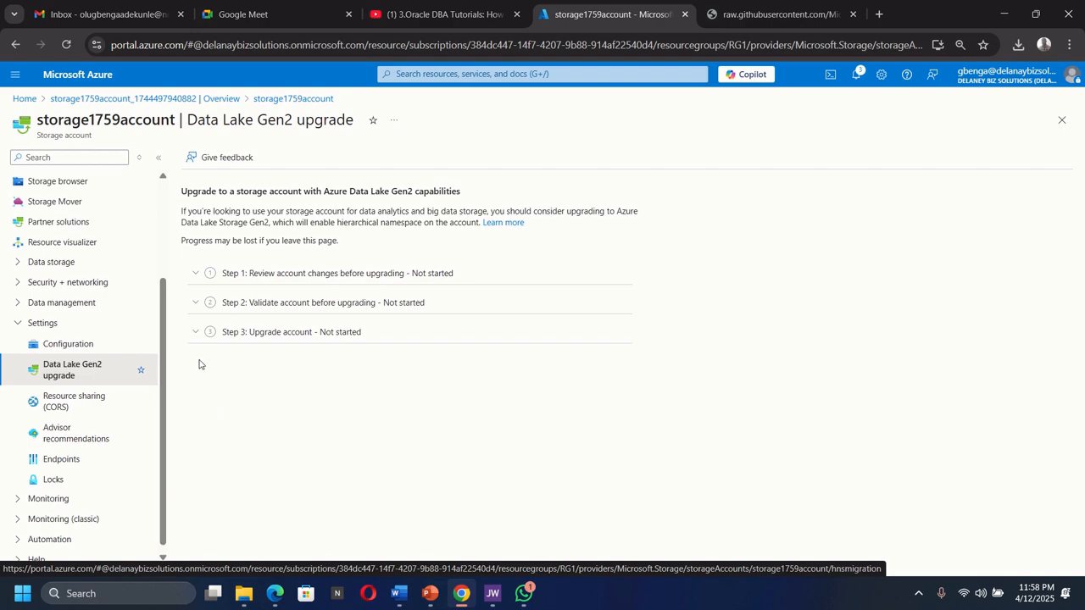
Acknowledge and agree to the account changes for the Data Lake Gen2 upgrade, and run the account validation
click(197, 274)
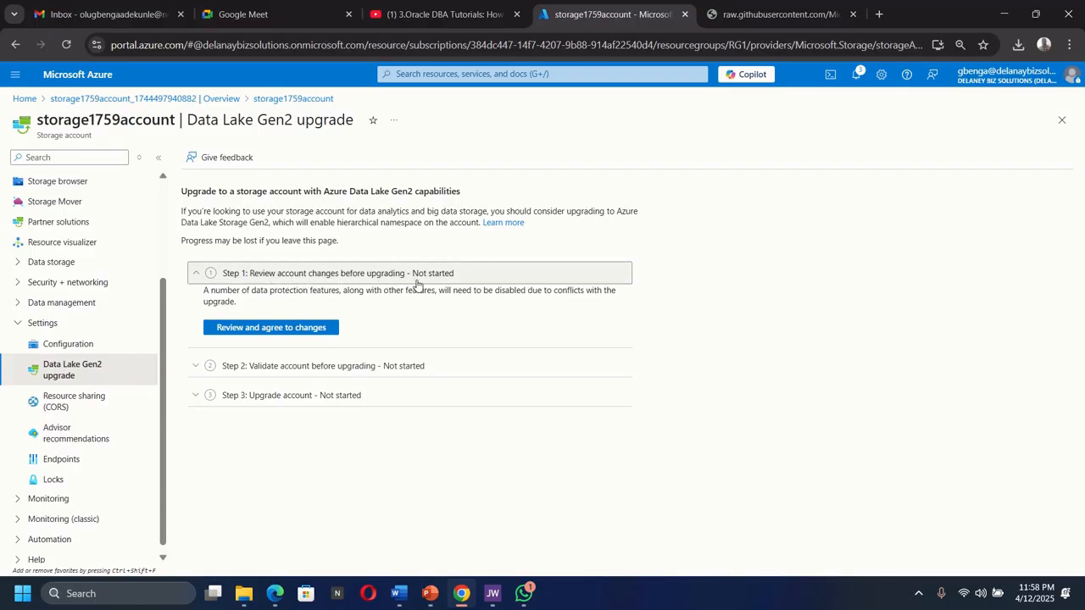
click(245, 330)
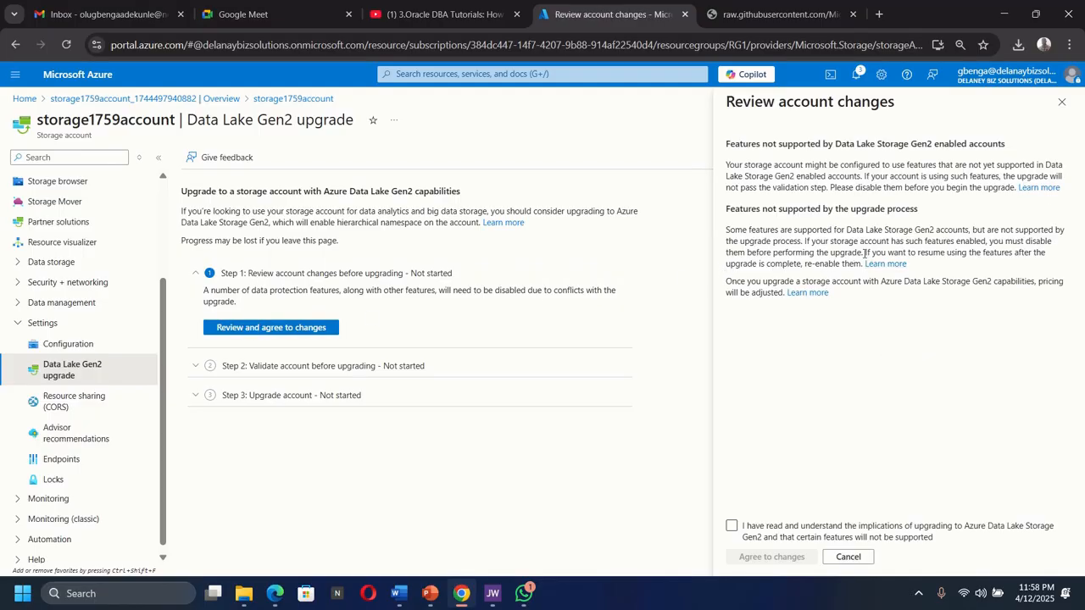
click(731, 529)
click(730, 527)
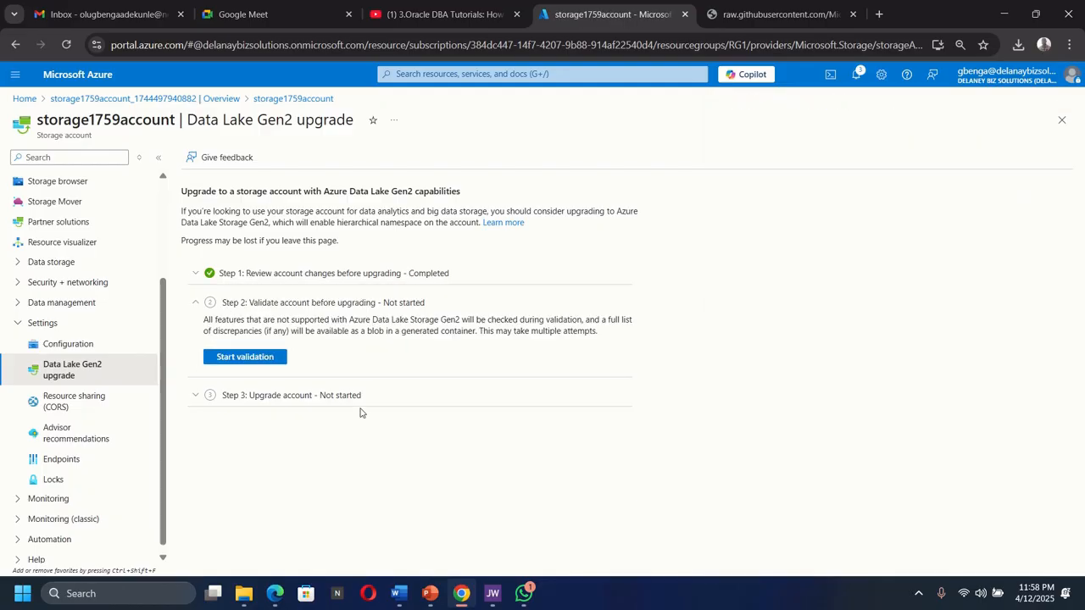
click(233, 358)
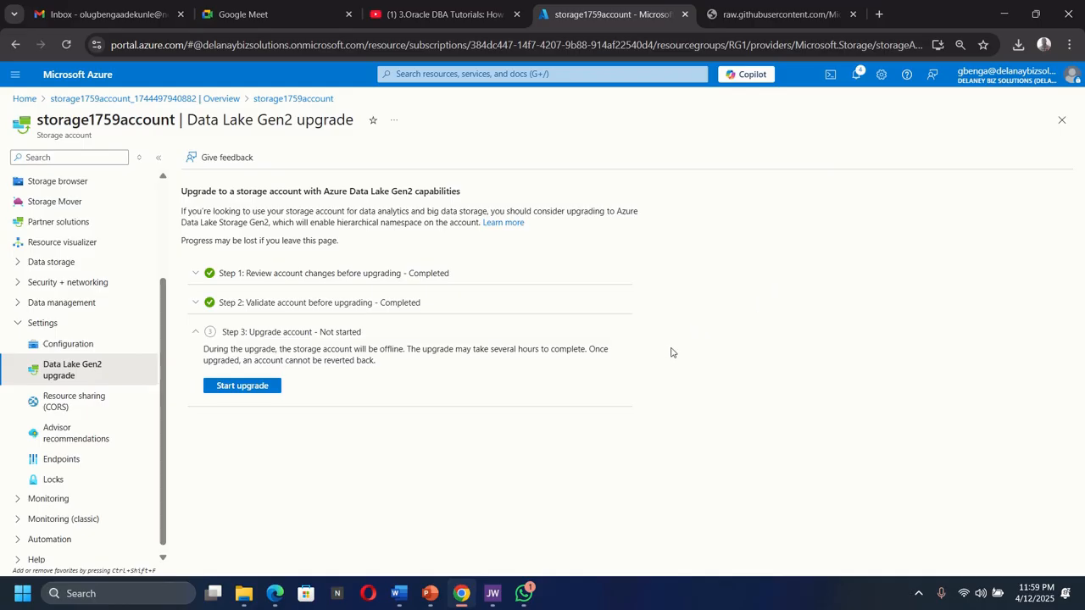
Start the account's Data Lake Gen2 upgrade and open the data container's product_data folder in the storage browser
click(238, 386)
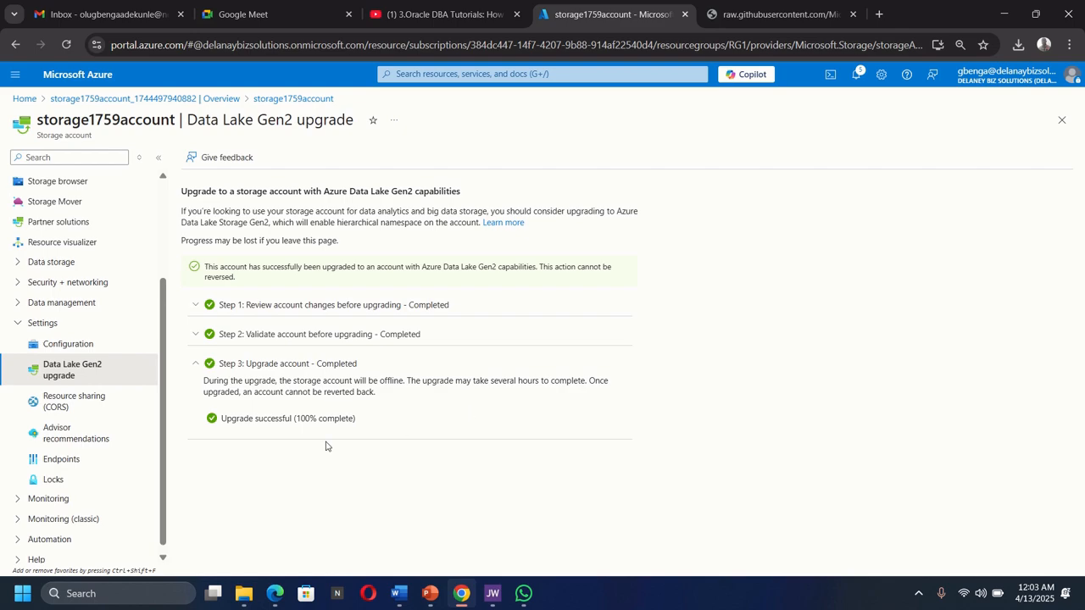
click(73, 185)
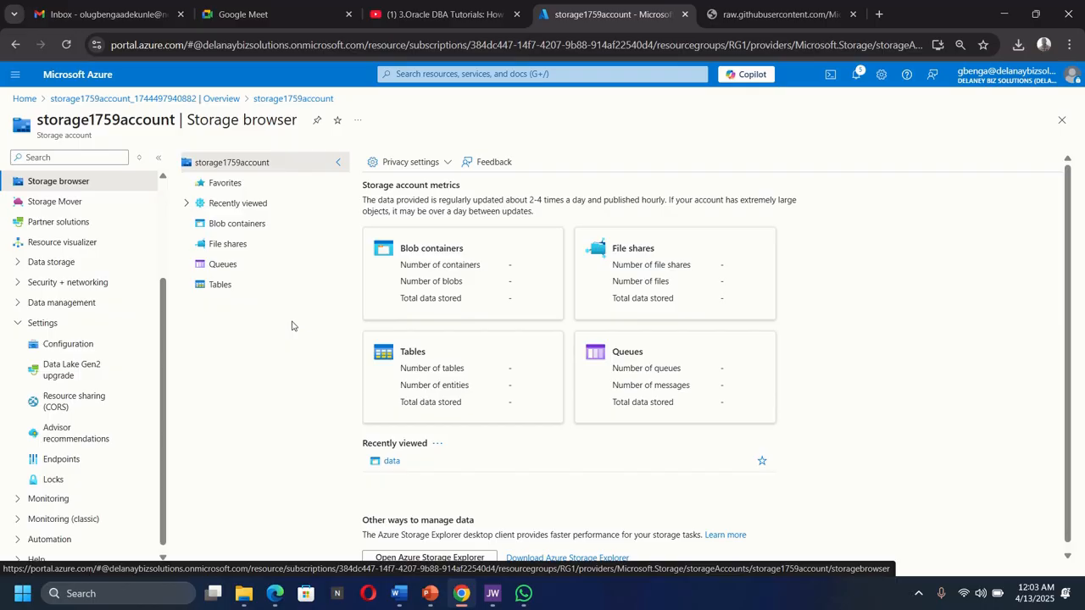
click(226, 224)
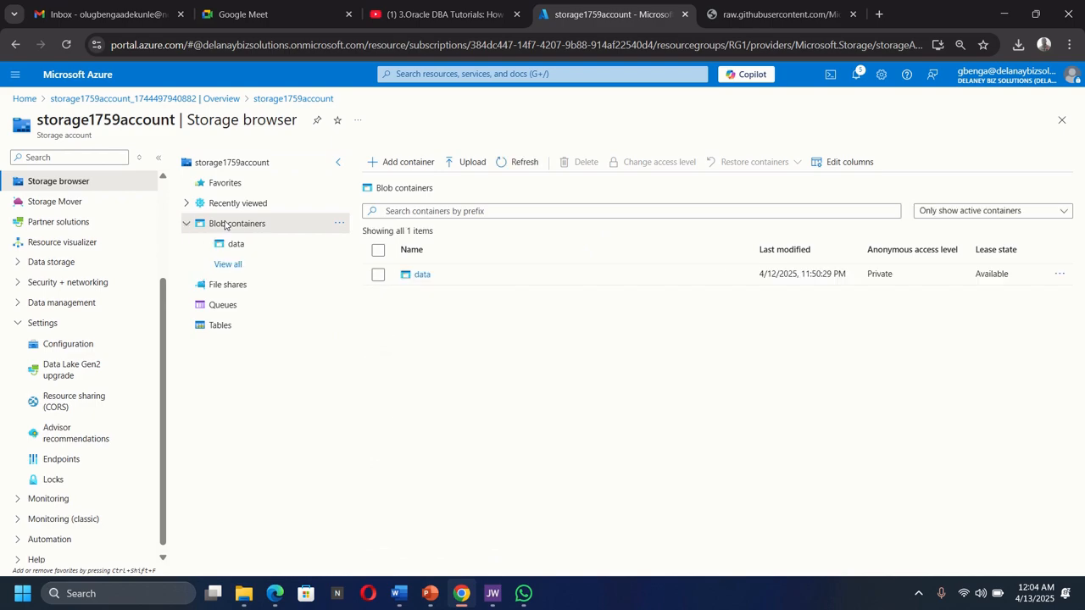
click(421, 275)
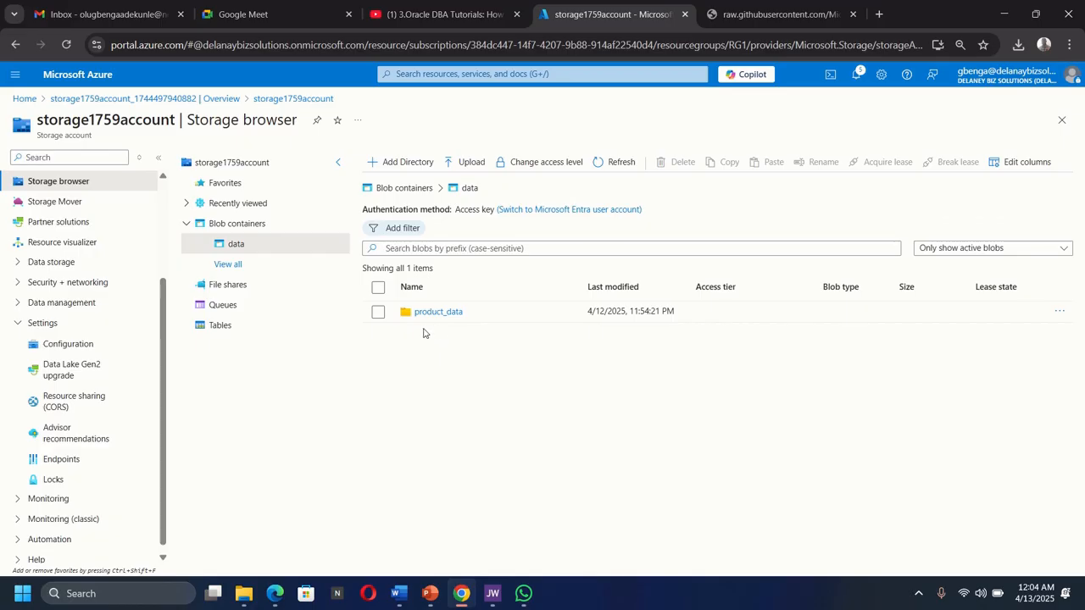
click(435, 314)
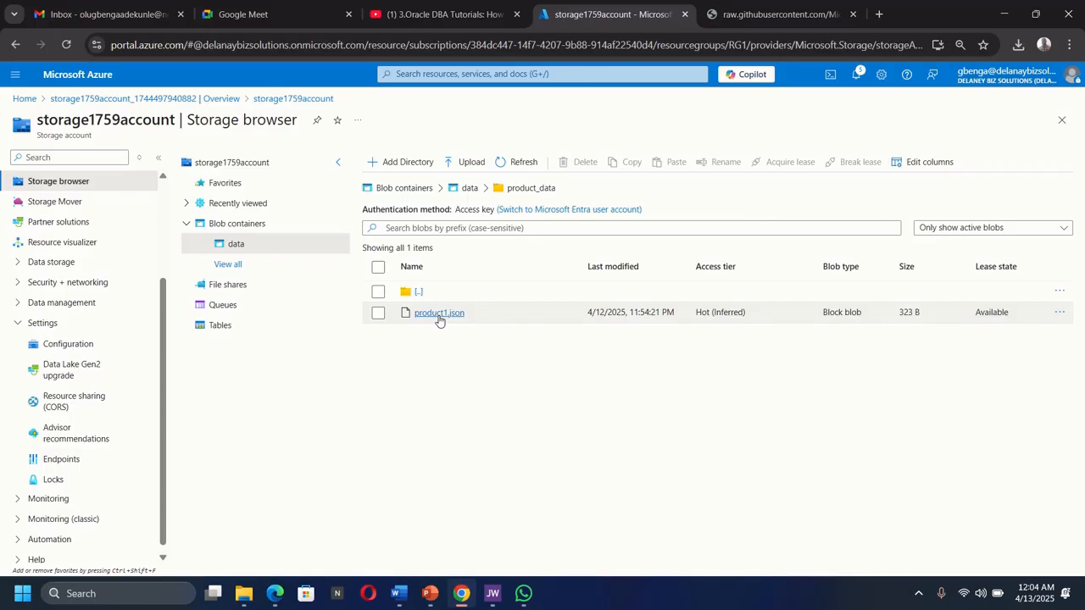
Upload product2.json from the Documents folder to the product_data folder
click(462, 162)
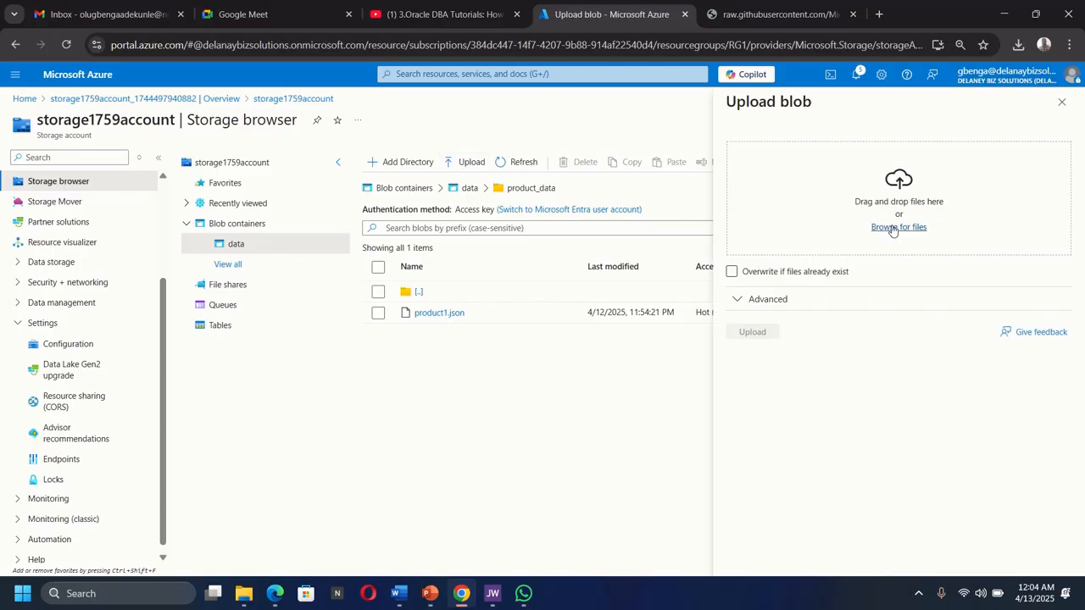
click(898, 227)
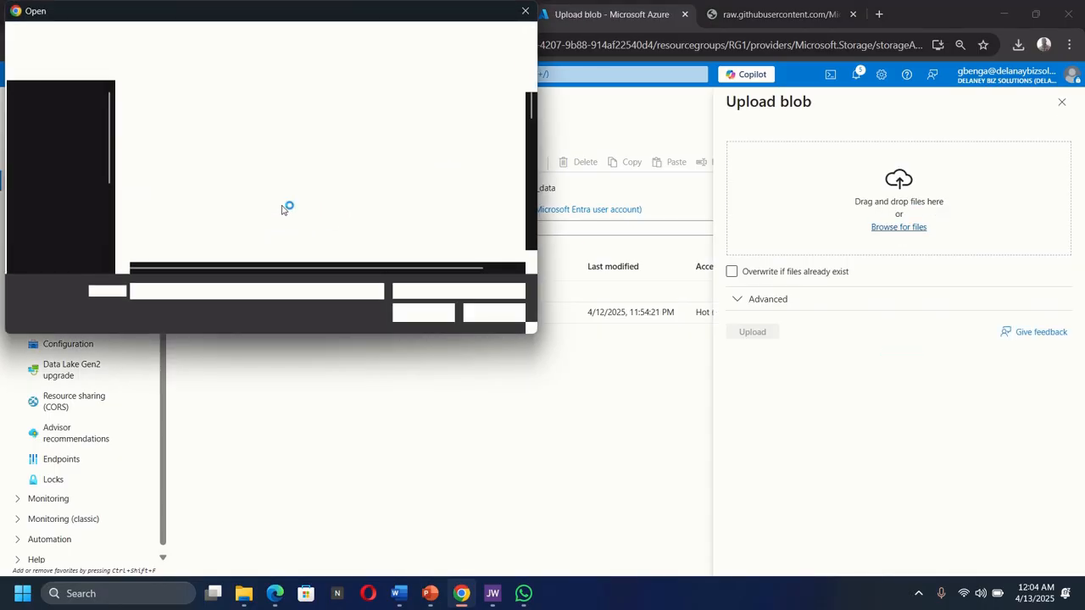
scroll(226, 226, down, 5)
scroll(224, 223, down, 3)
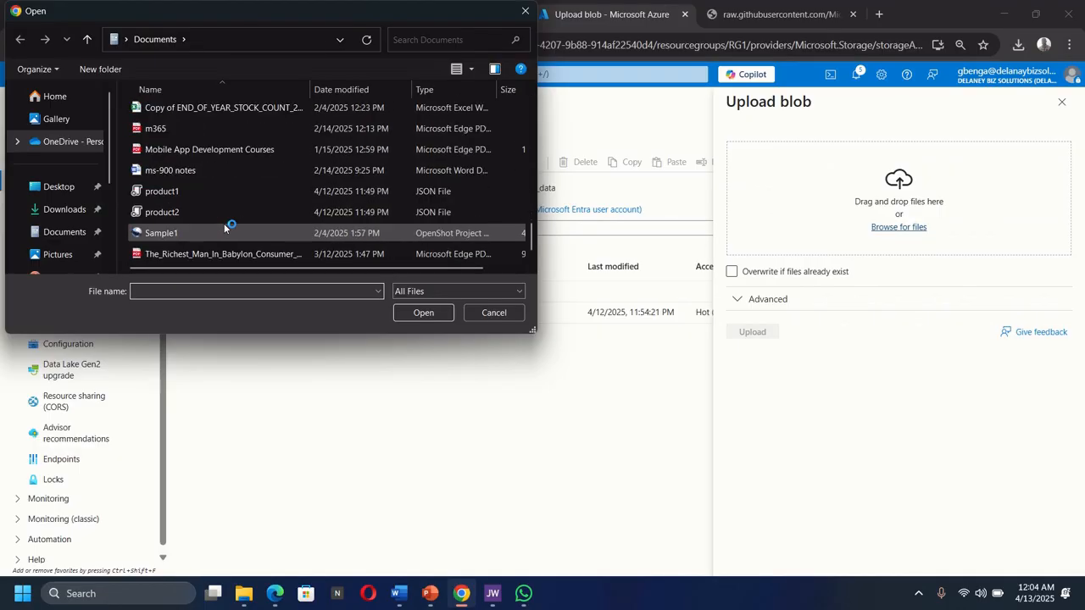
click(188, 212)
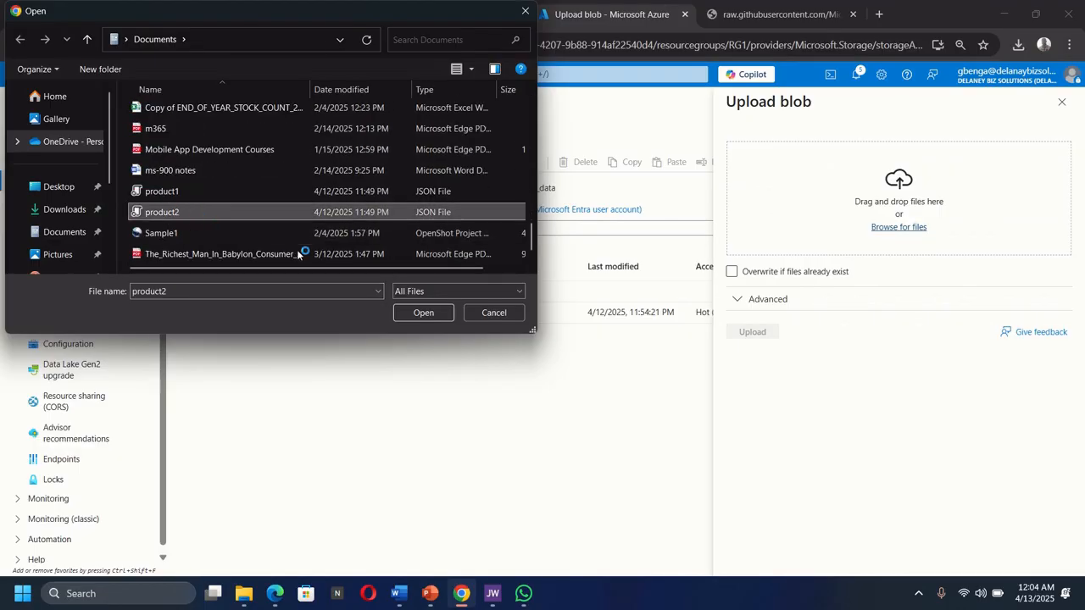
double_click(419, 215)
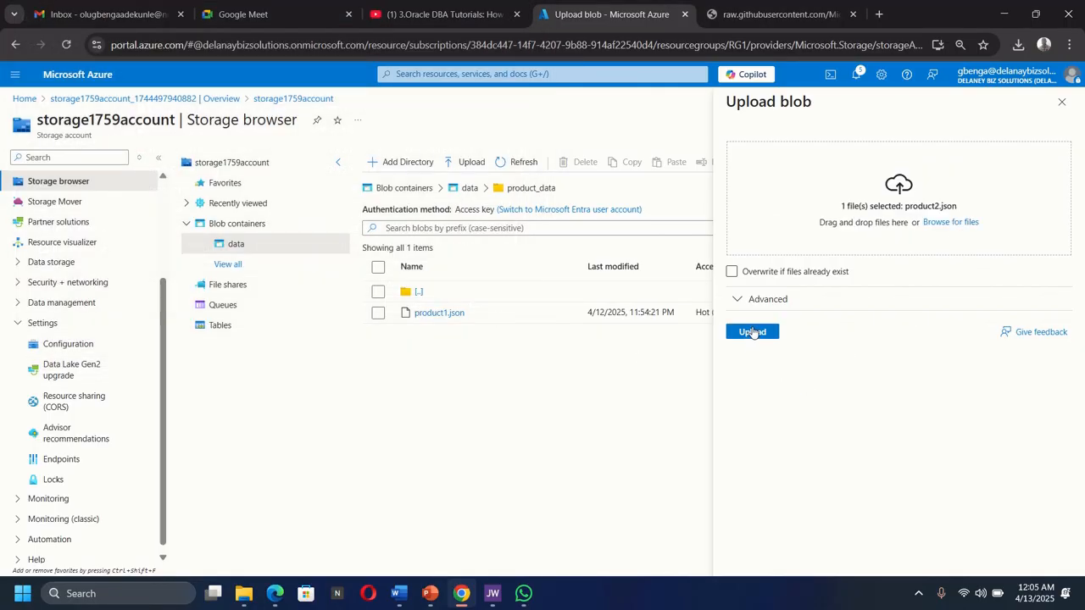
click(753, 332)
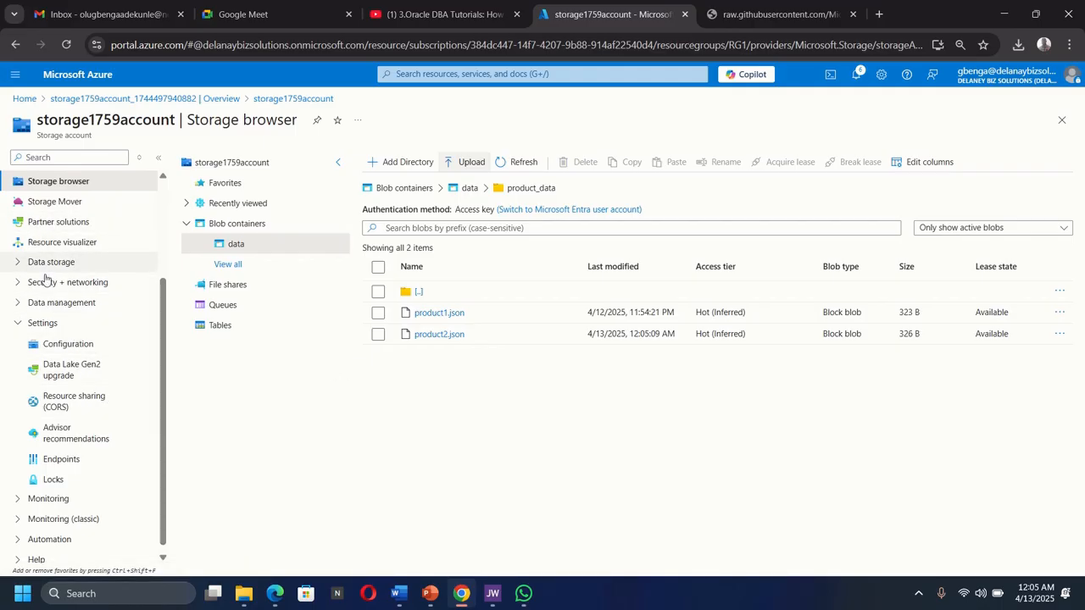
Open the data container from the storage account's containers list and view the contents of its product_data folder
scroll(47, 284, up, 2)
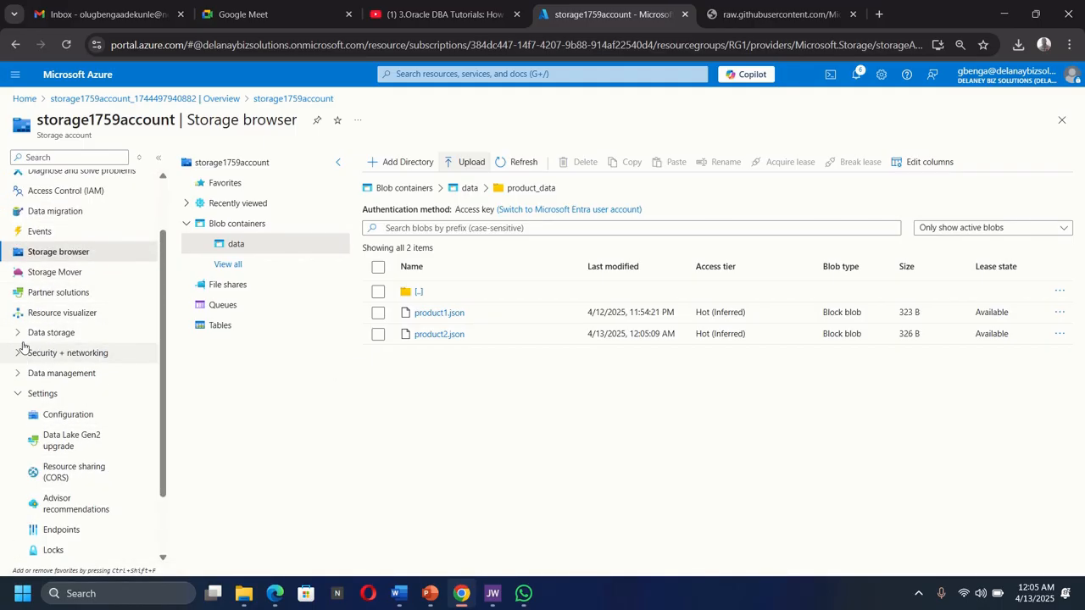
click(20, 335)
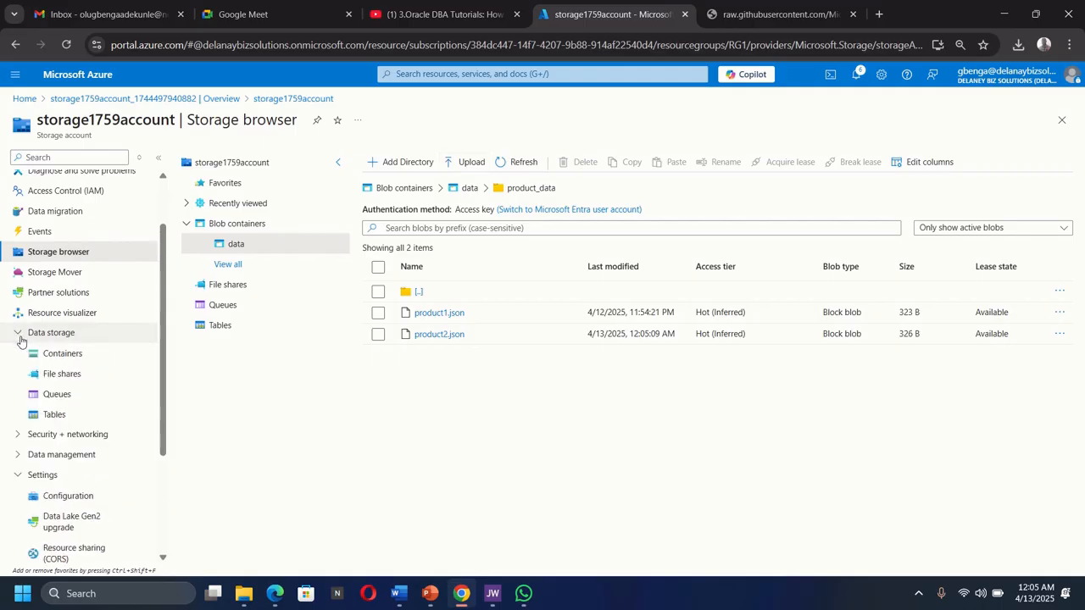
click(71, 355)
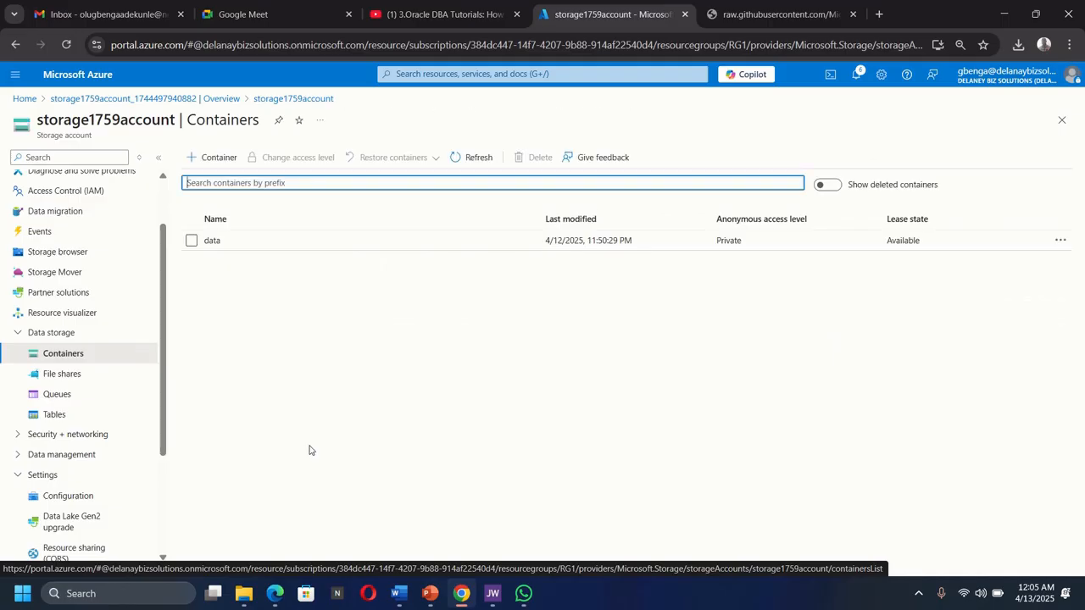
click(441, 340)
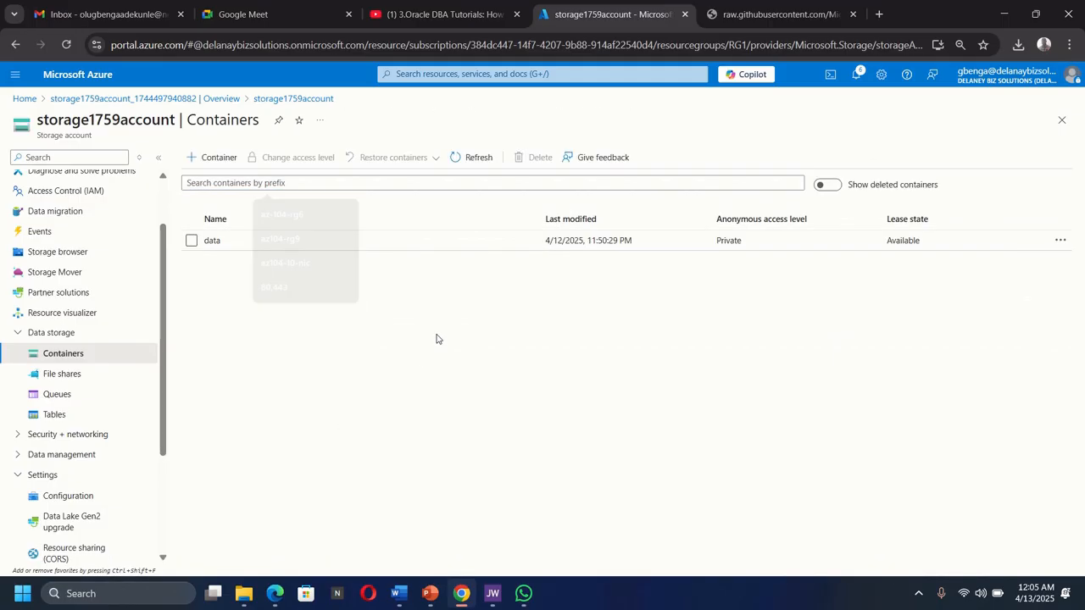
click(213, 242)
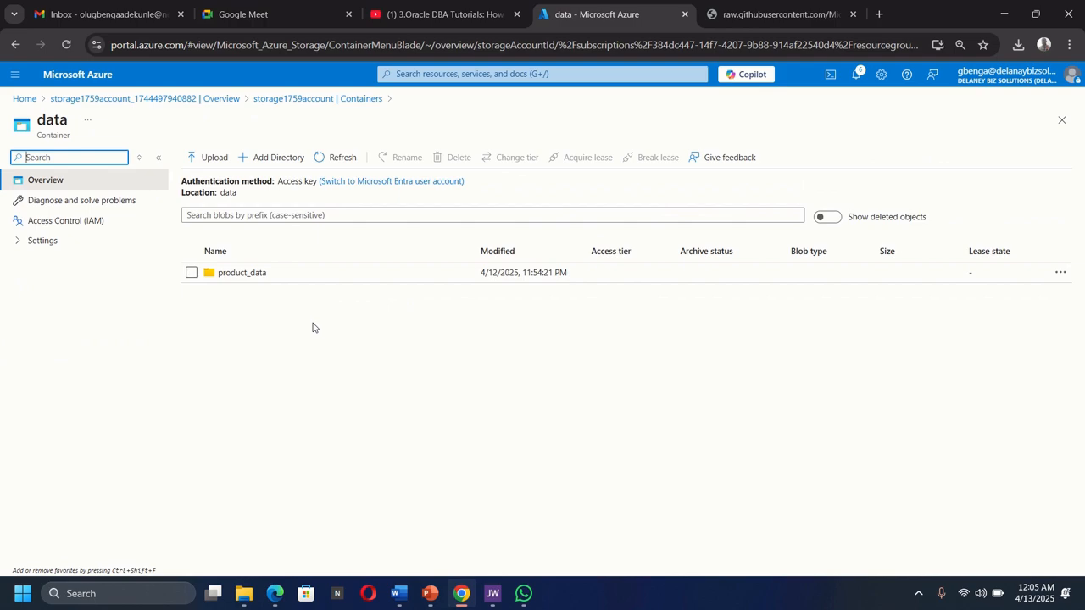
click(241, 273)
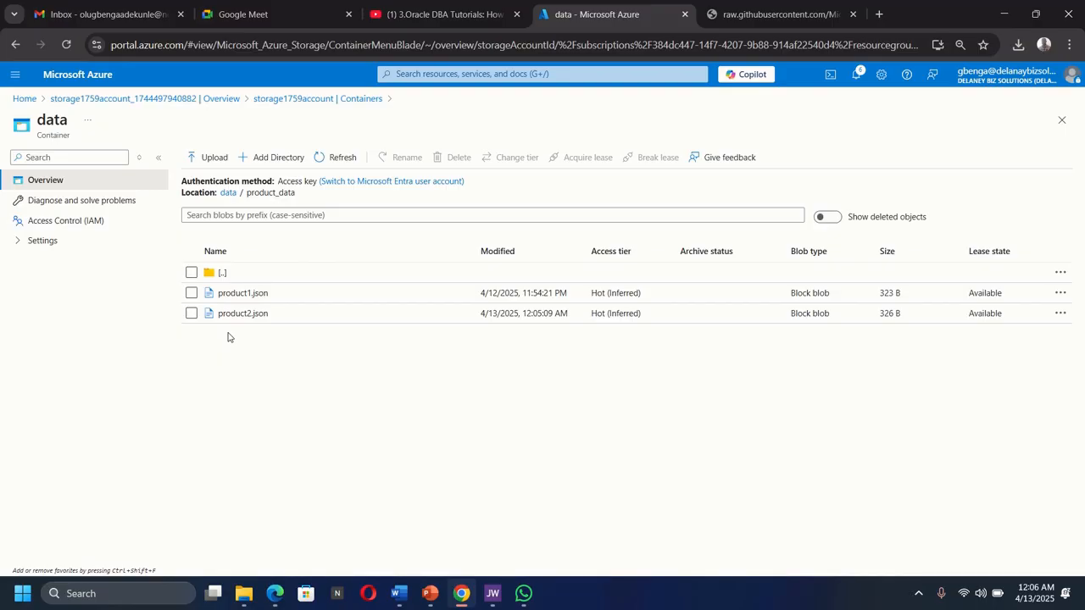
Go back up to the data container and show the available actions for the product_data folder
click(222, 275)
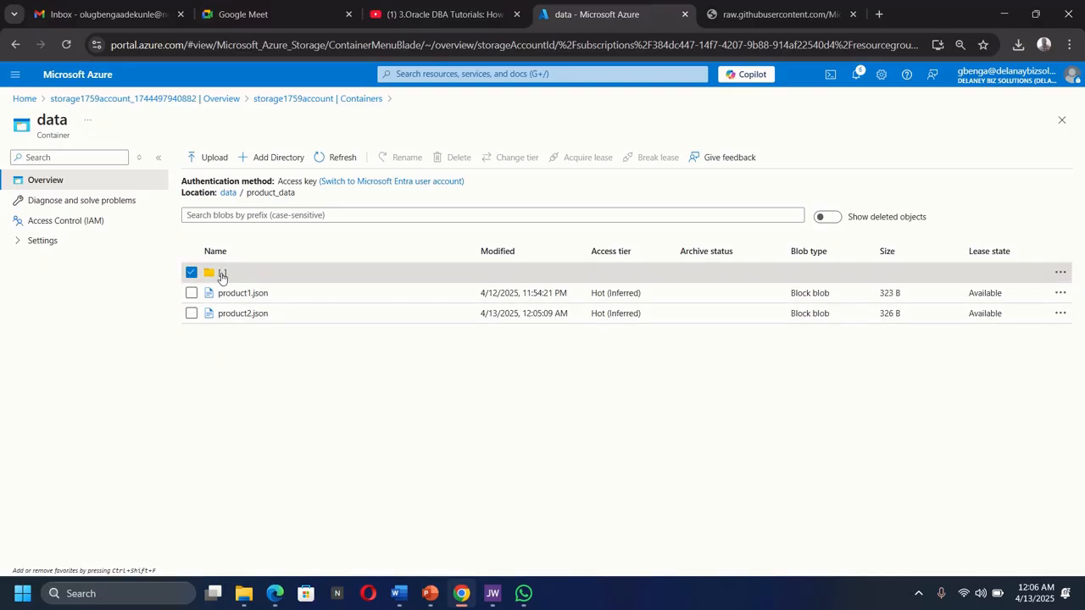
click(222, 275)
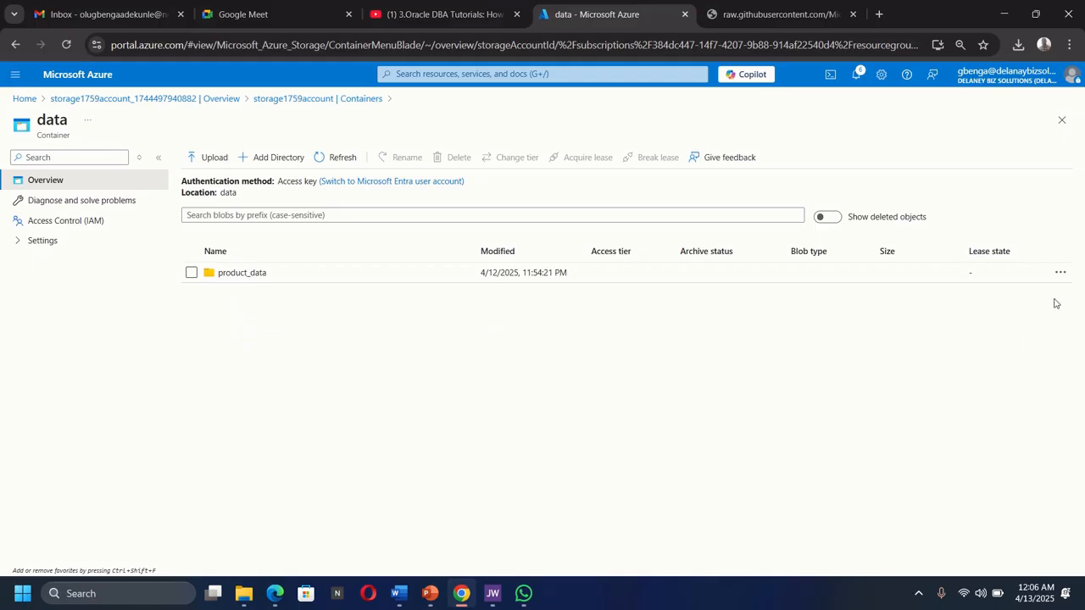
click(1060, 273)
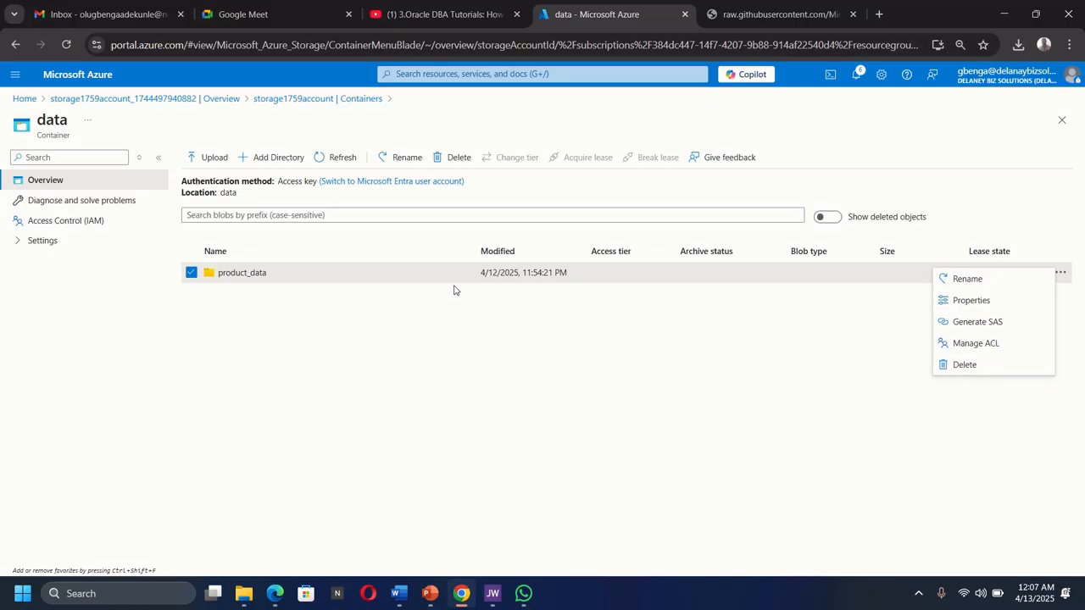
Create a file share named files in the storage account with backup disabled
click(290, 100)
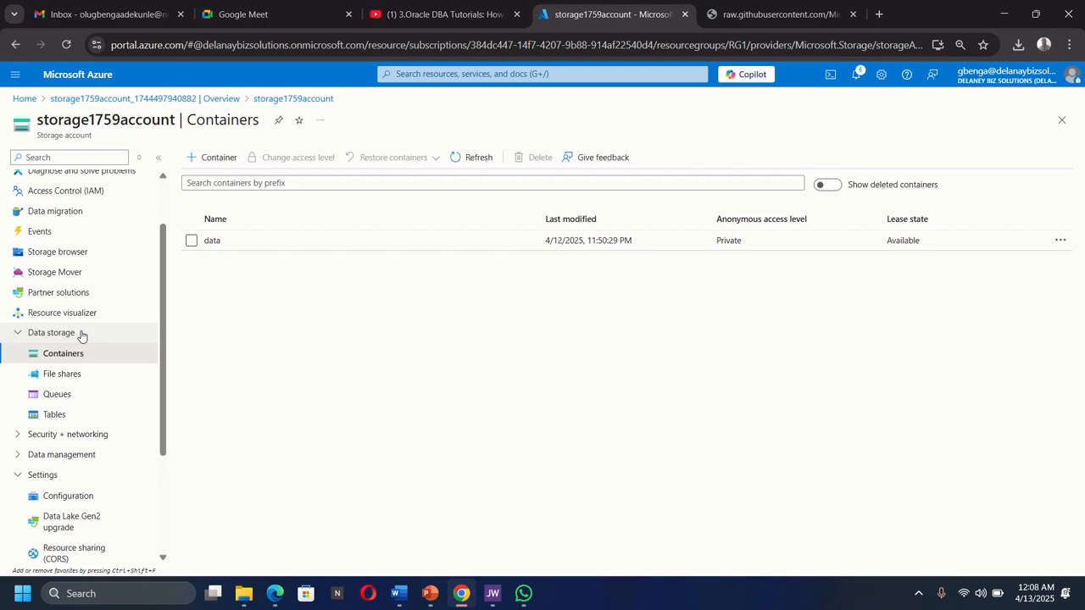
click(54, 381)
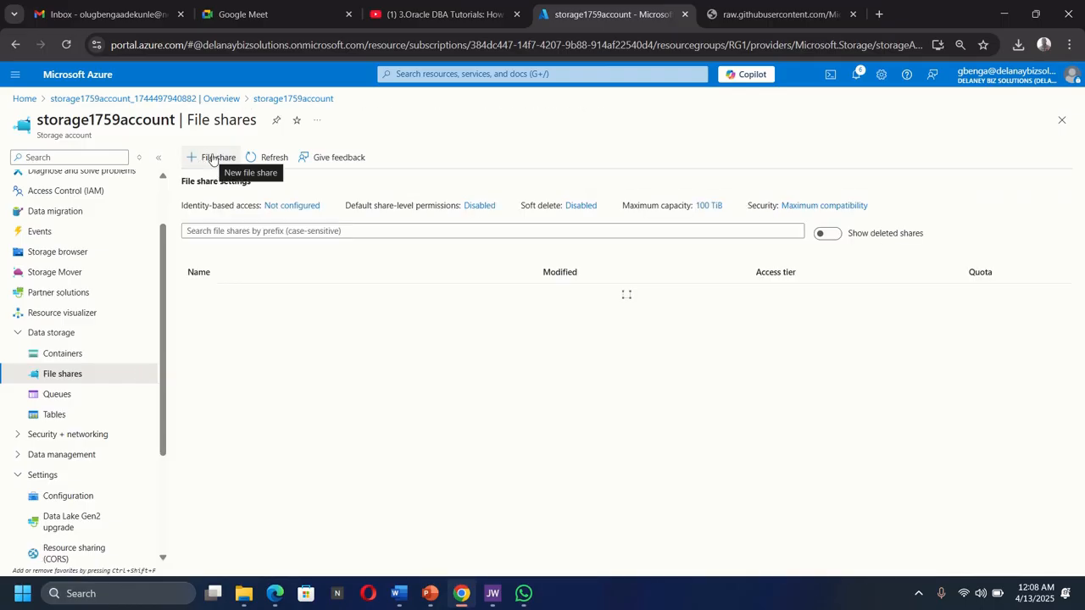
click(212, 158)
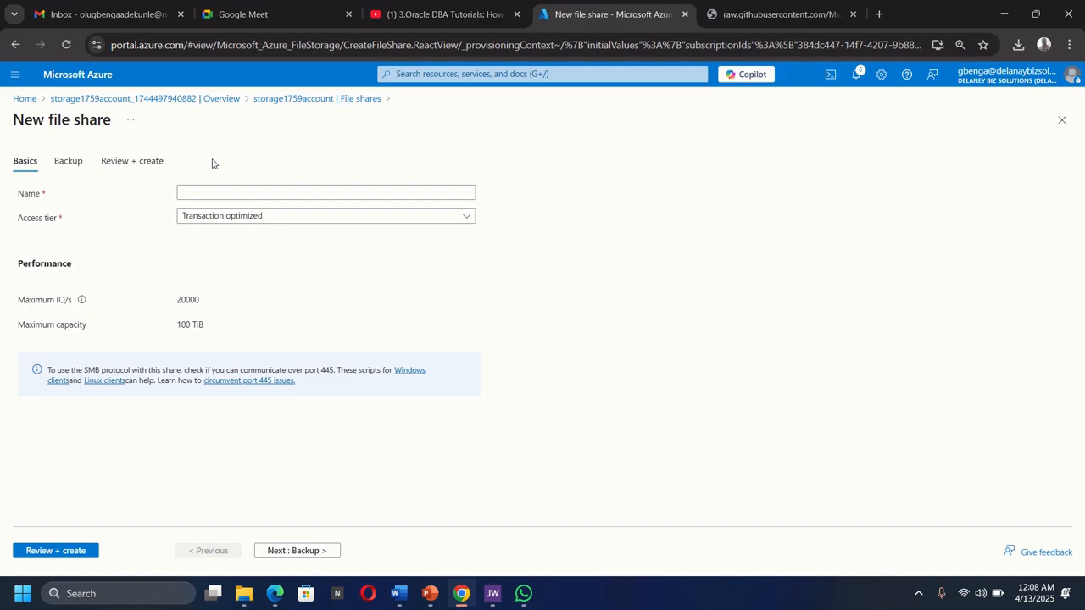
click(211, 194)
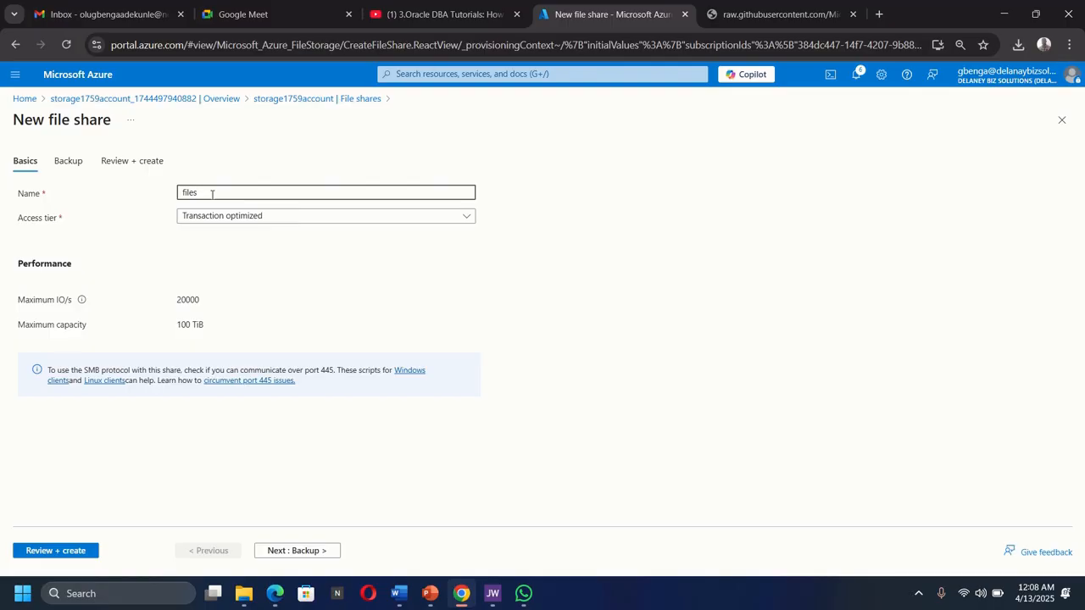
click(301, 553)
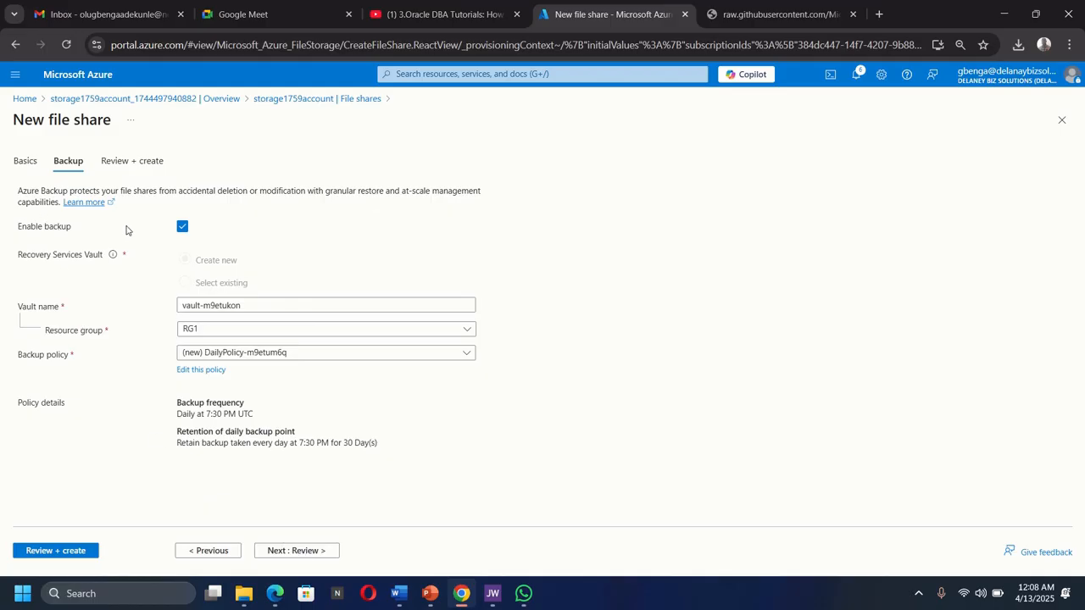
click(184, 227)
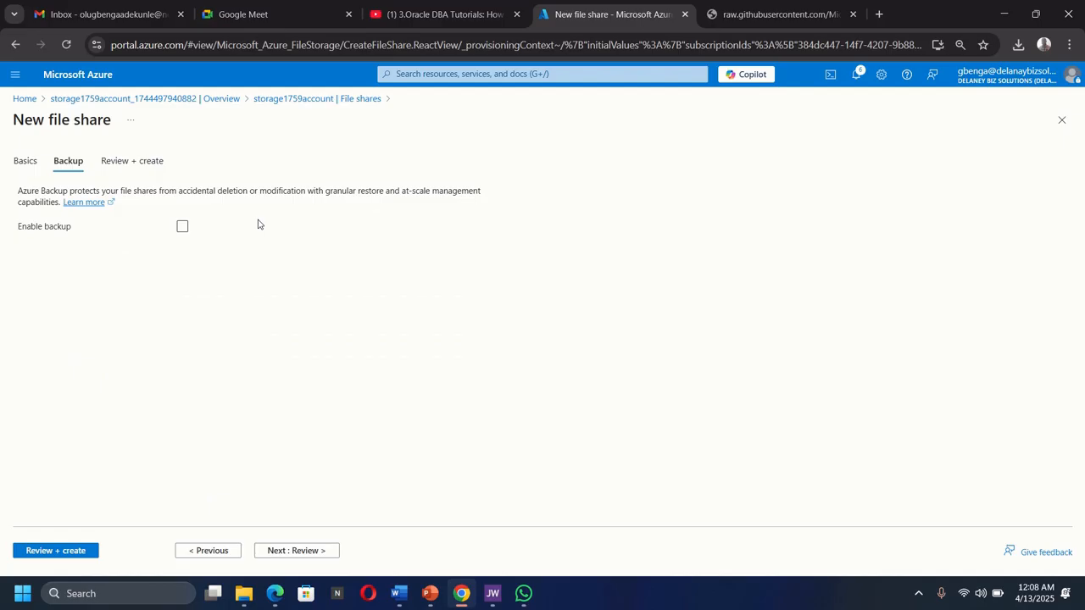
click(53, 552)
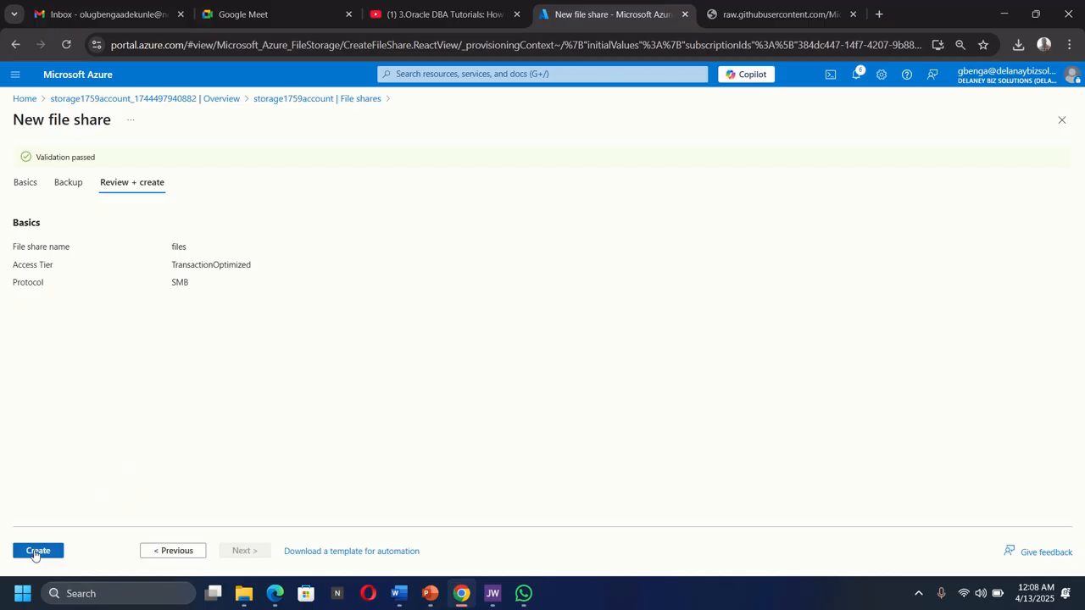
click(37, 552)
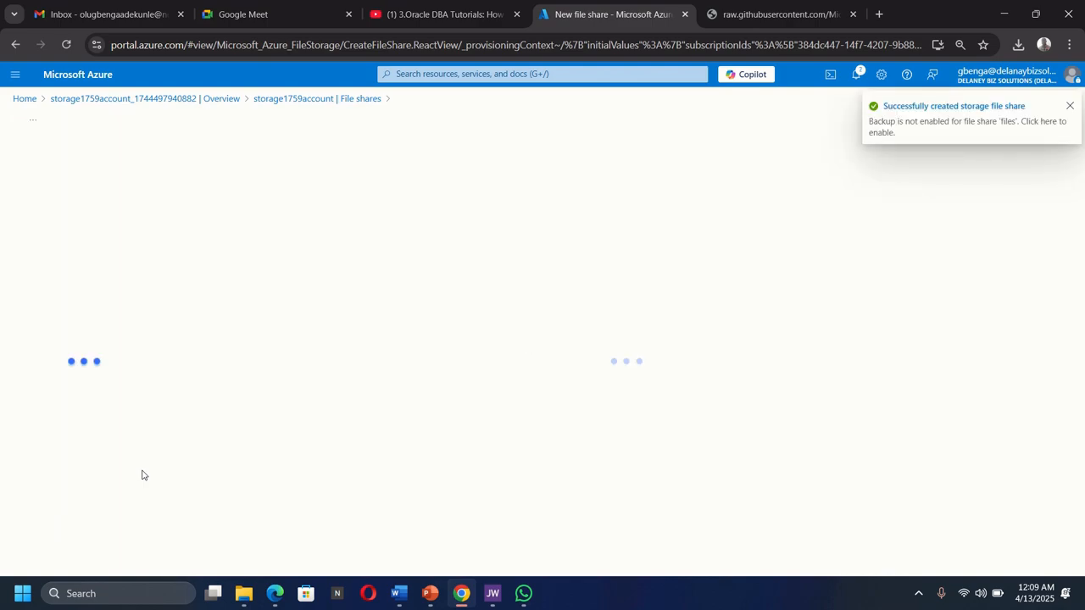
click(863, 132)
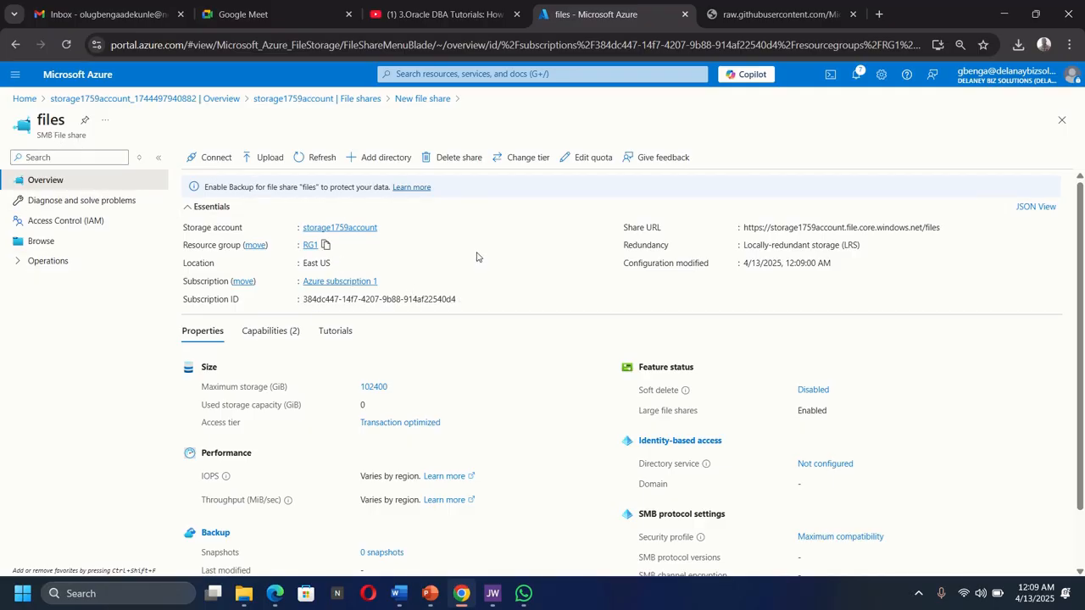
Show the Windows connection script for the files share, using drive letter Z and storage account key authentication
click(212, 157)
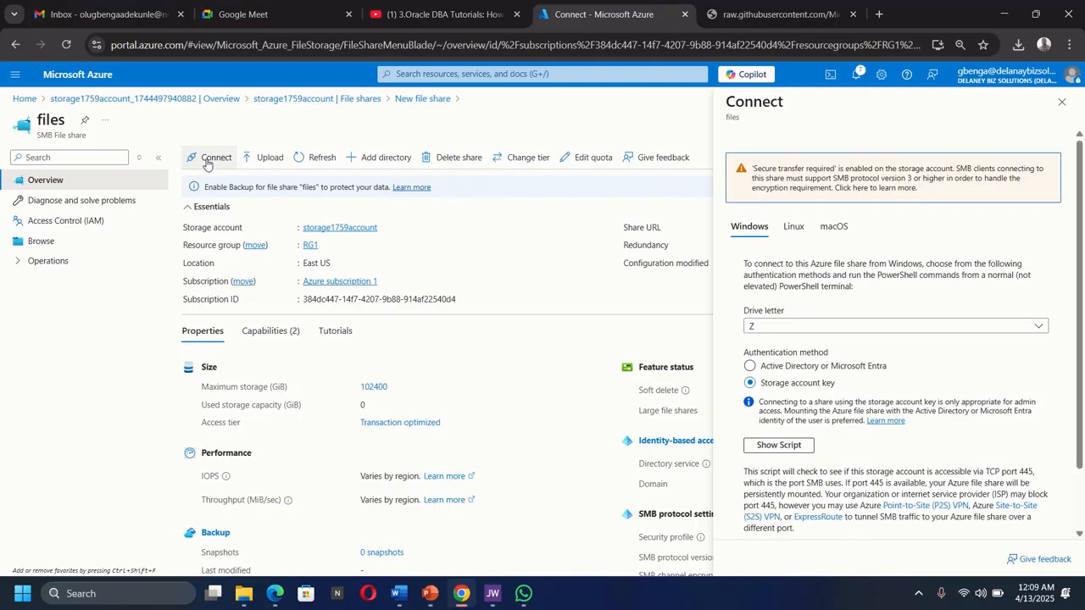
double_click(749, 226)
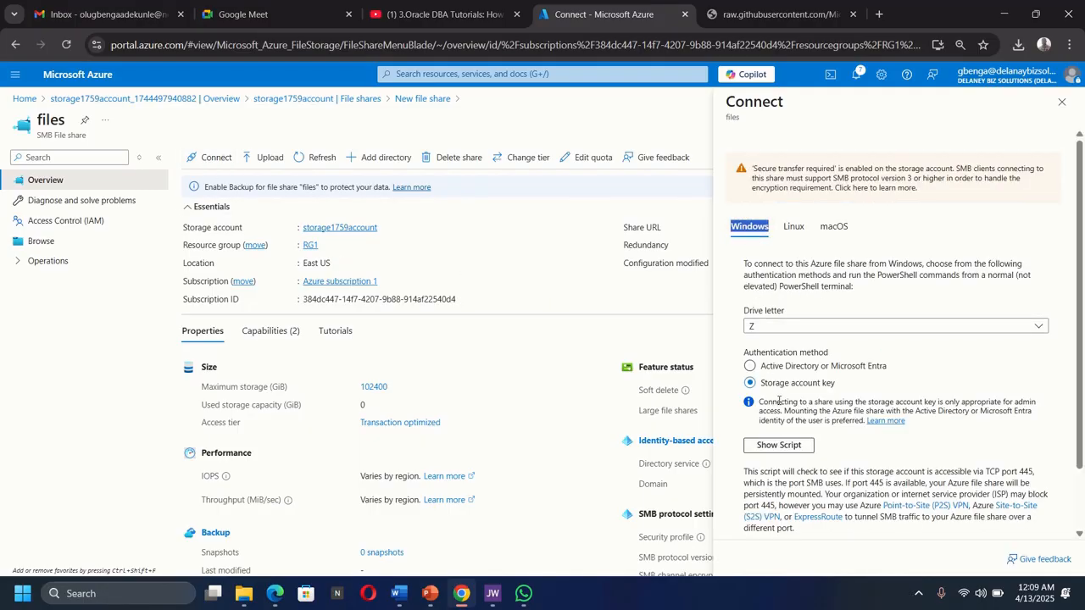
click(772, 447)
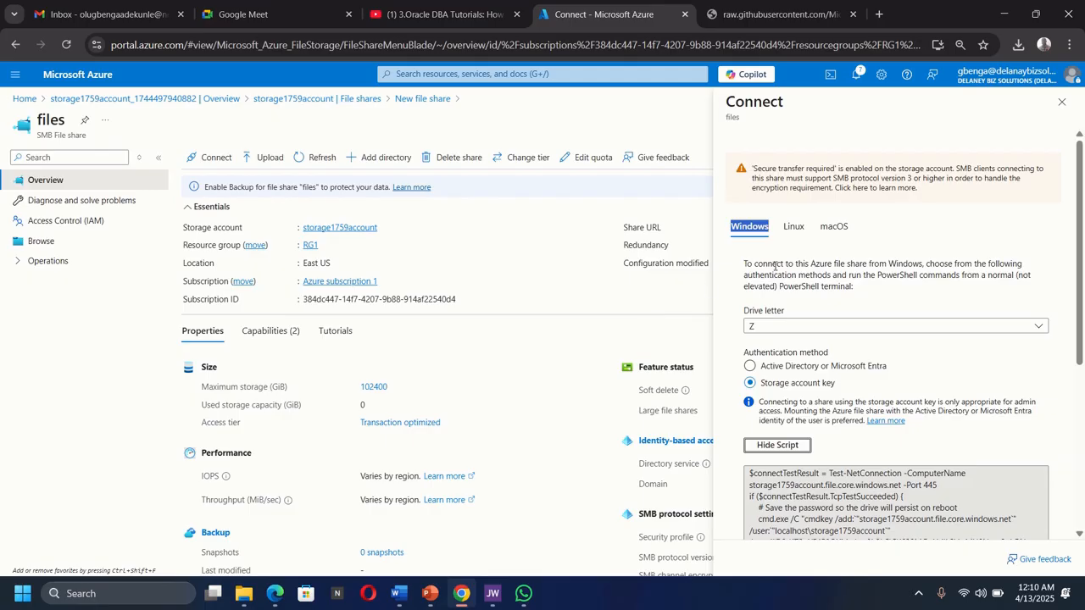
click(721, 323)
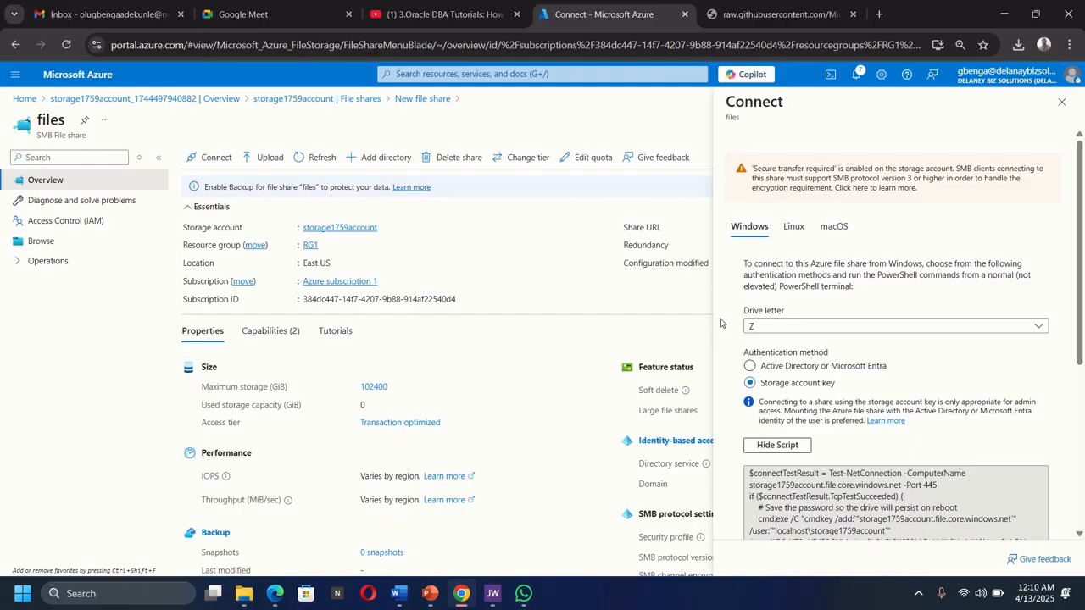
Return to the storage account and open its list of tables
click(357, 102)
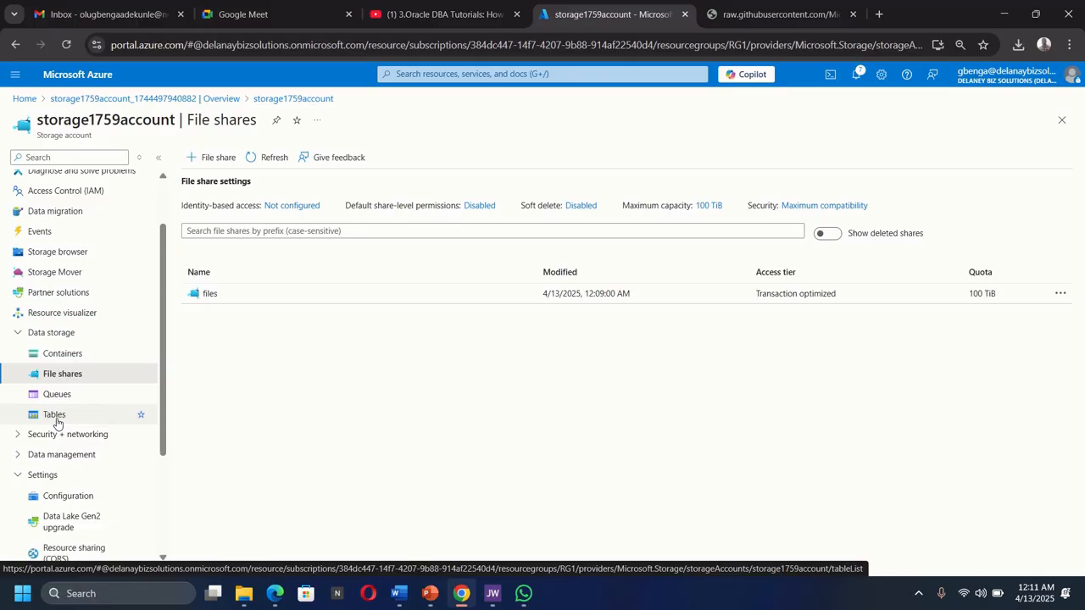
click(39, 418)
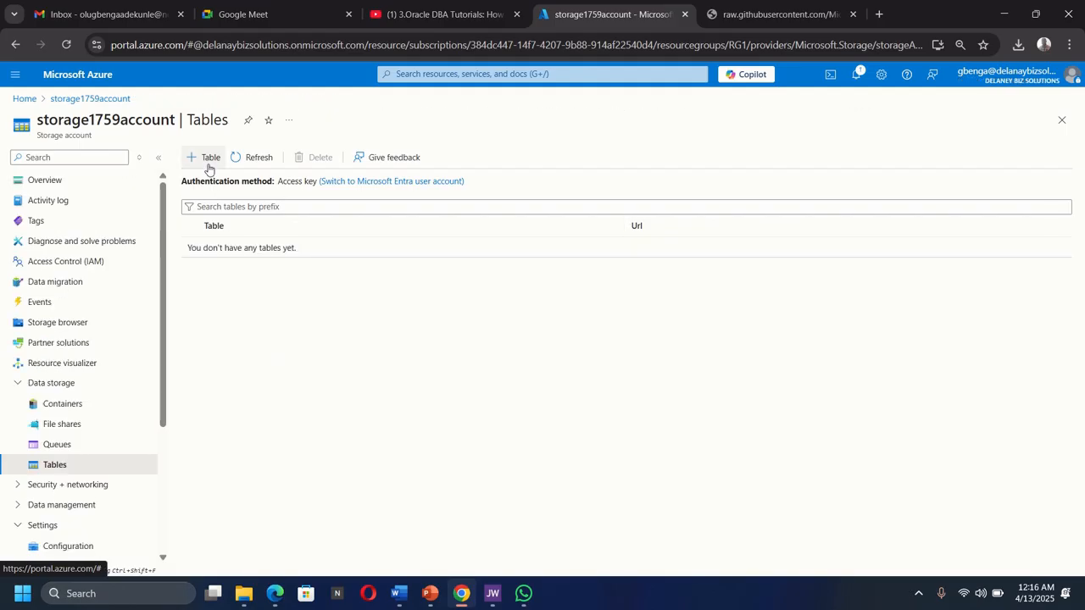
Create a table named products in the storage account
click(209, 158)
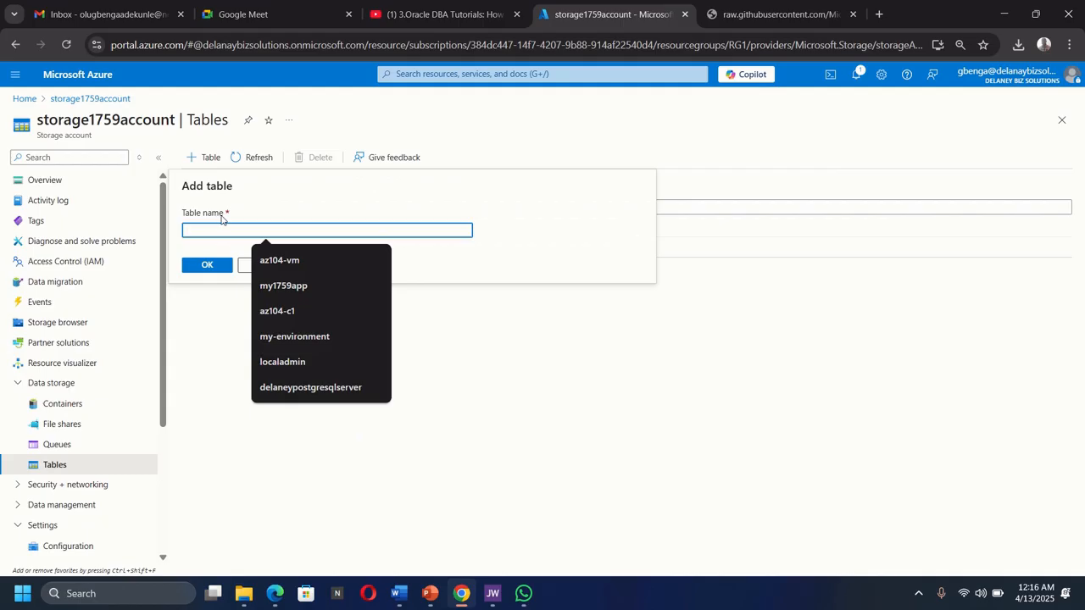
text(products)
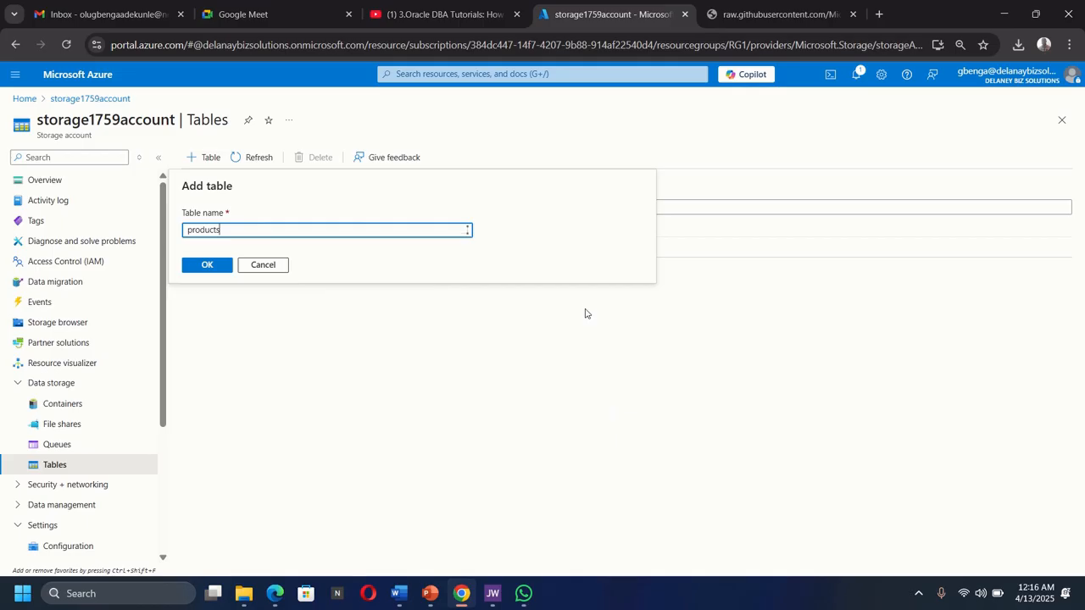
click(210, 266)
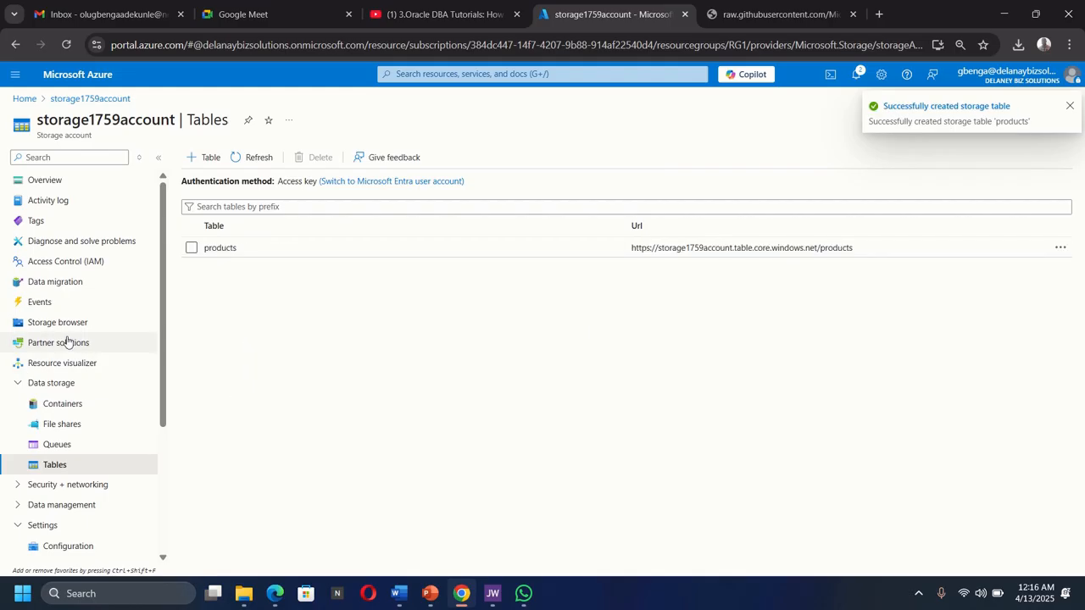
Open the products table in the storage browser
click(41, 329)
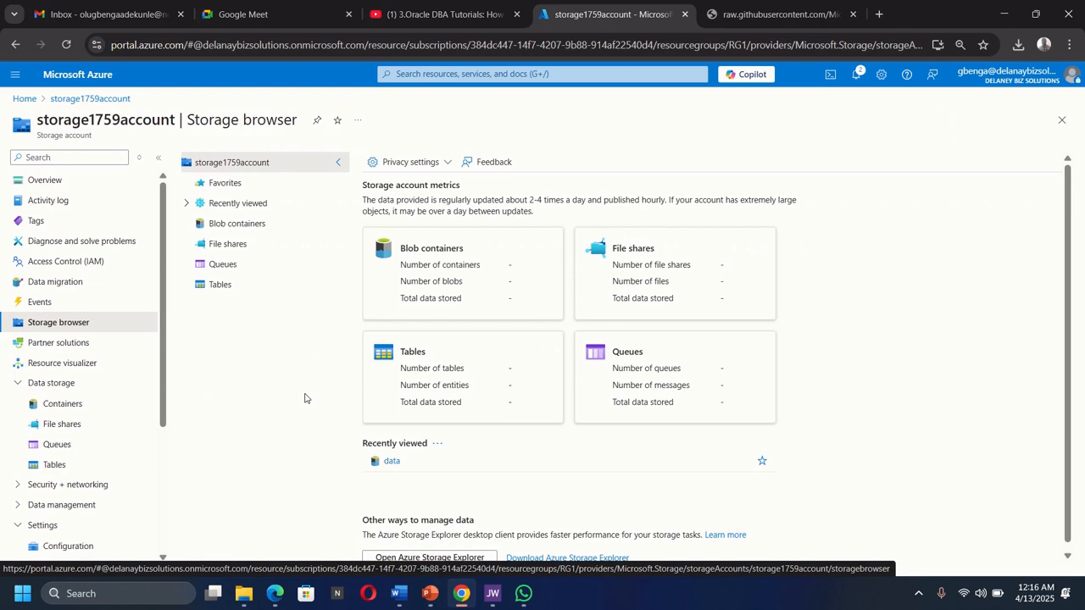
click(219, 287)
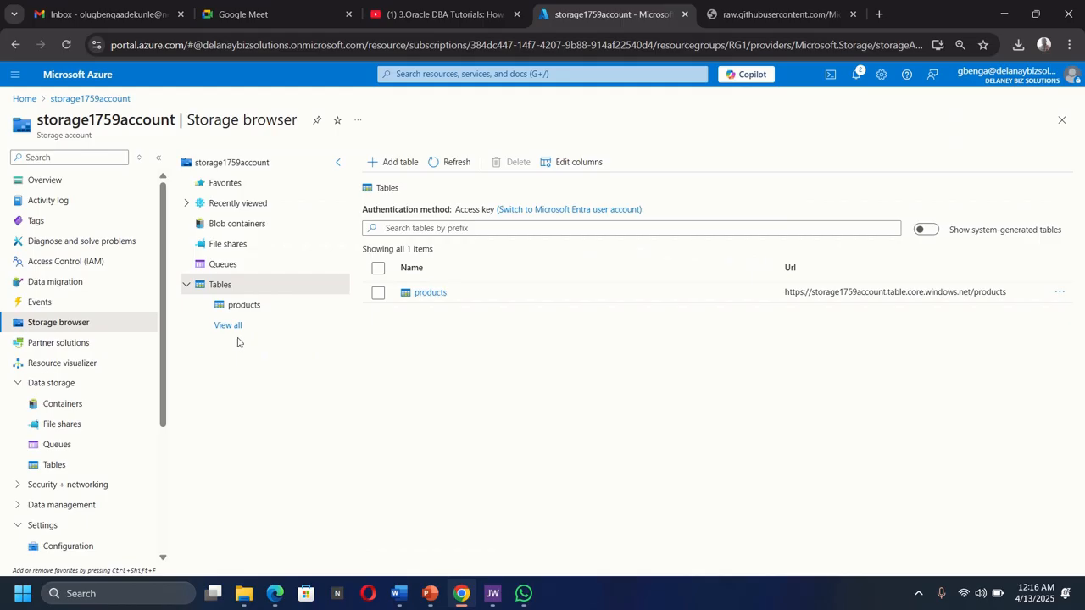
click(424, 293)
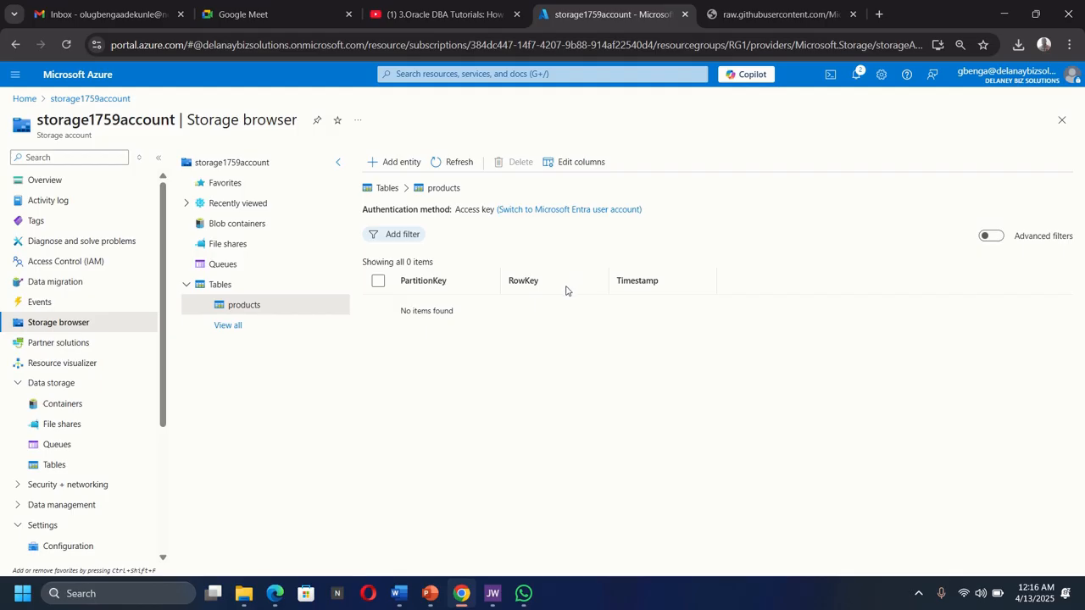
Start a new entity in the products table with PartitionKey 1 and RowKey 1
click(395, 164)
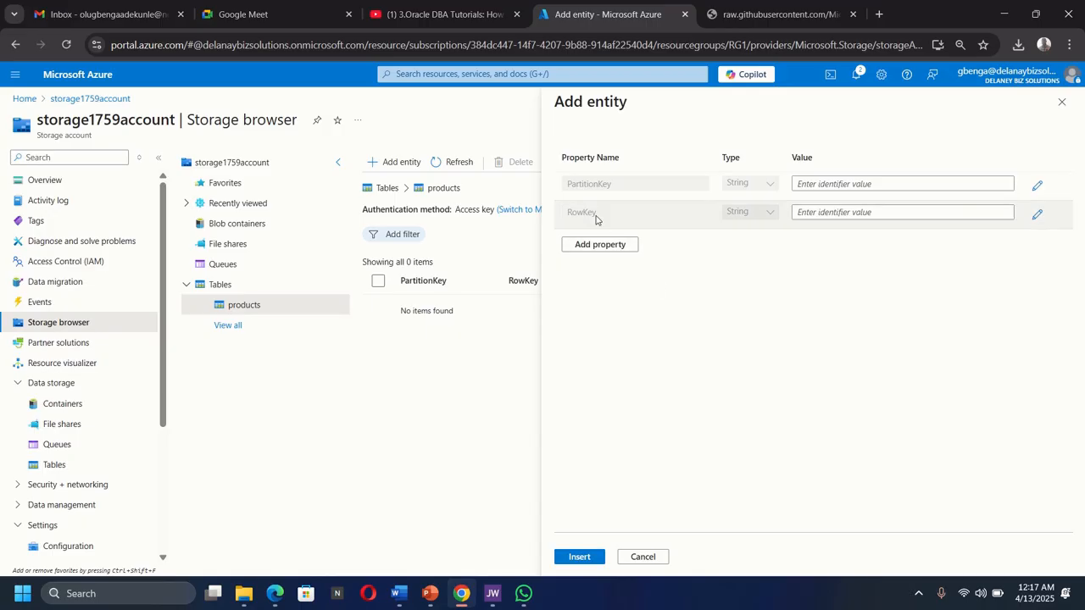
click(856, 183)
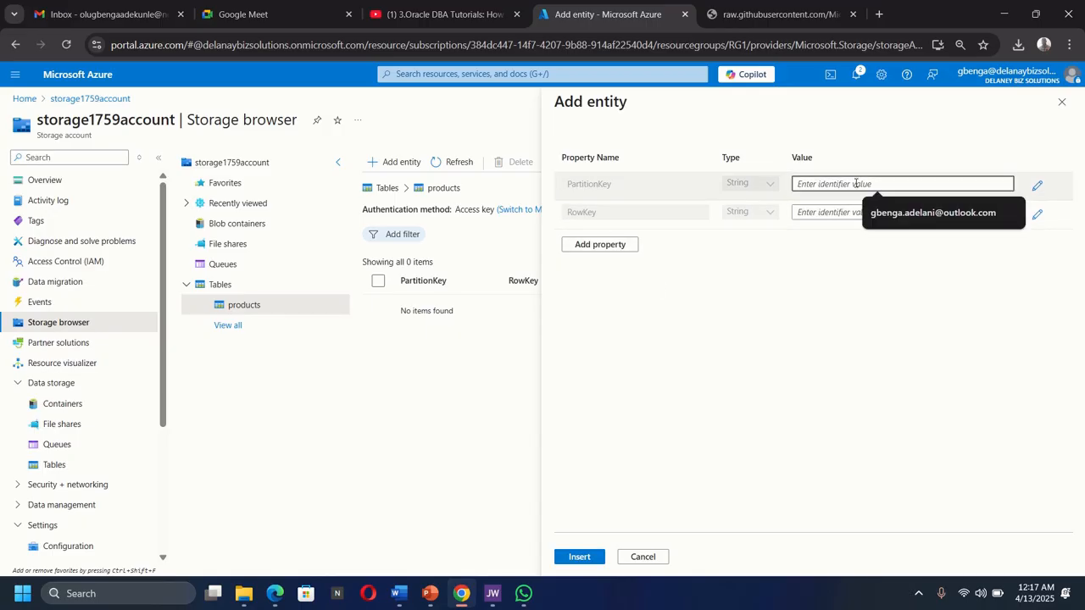
text(1)
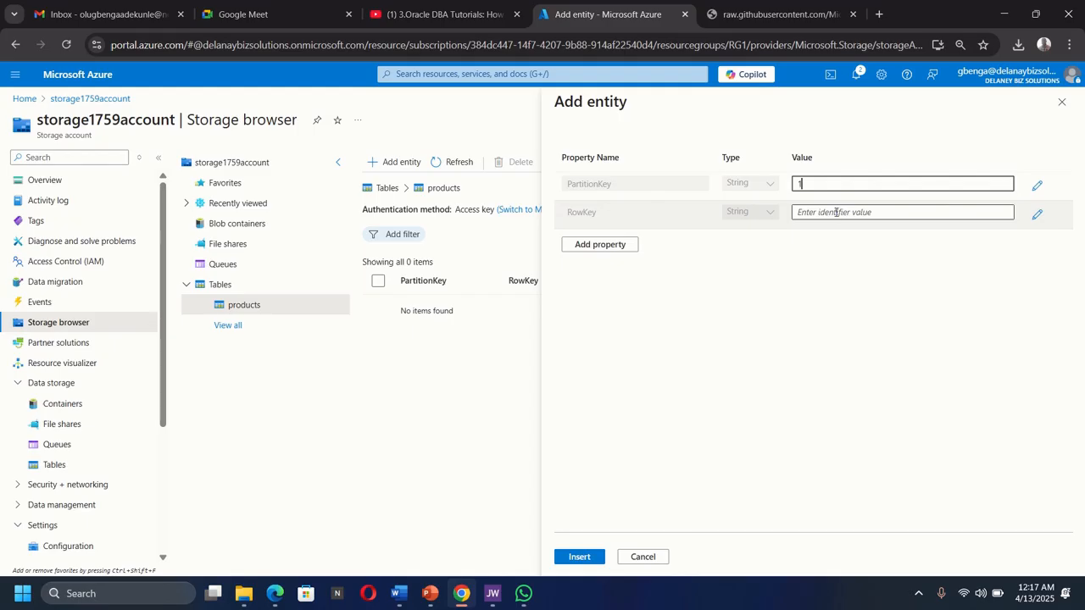
click(835, 212)
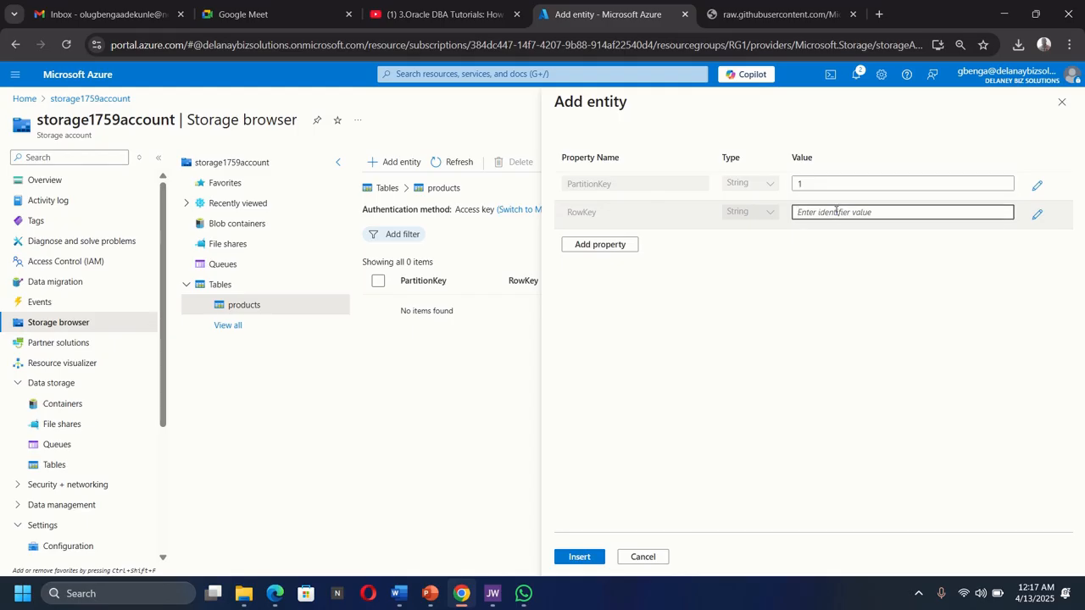
text(1)
Add a String property called Name with the value Widget to the new entity
click(603, 245)
click(624, 237)
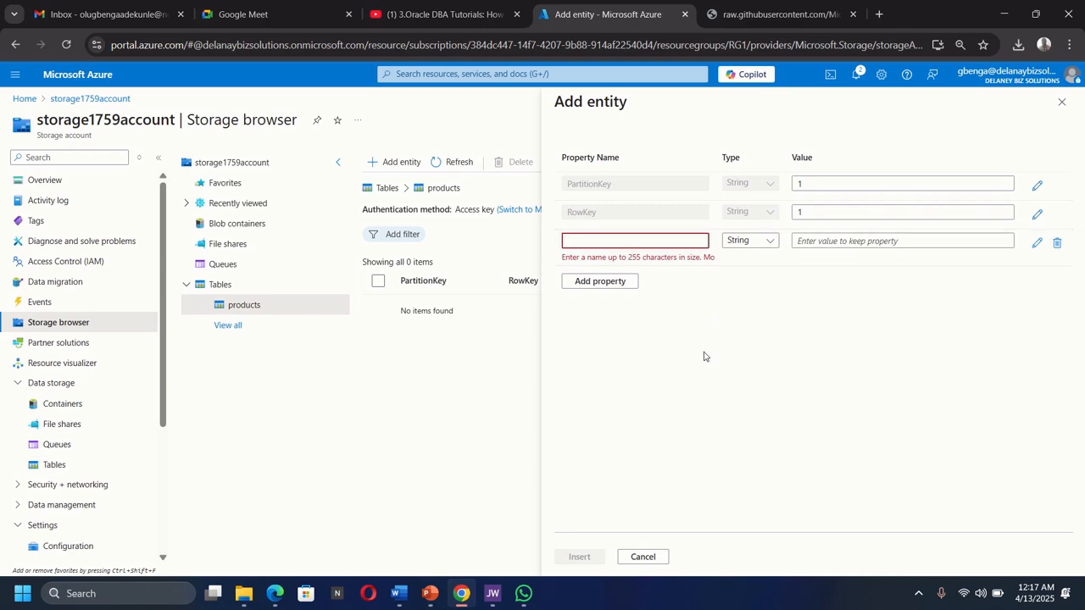
text(N)
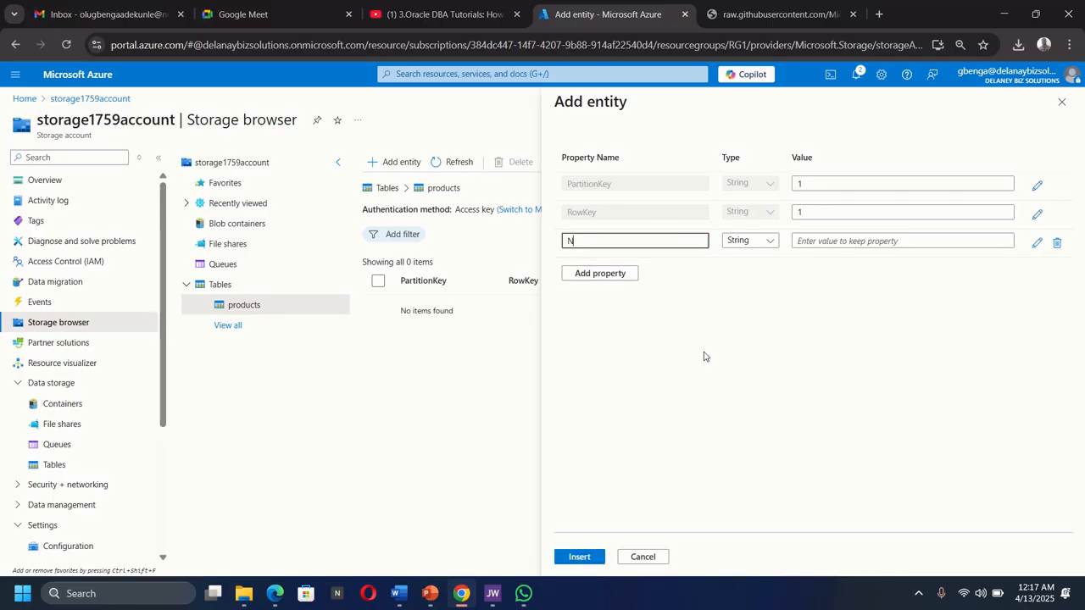
text(ame)
click(788, 241)
text(Widget)
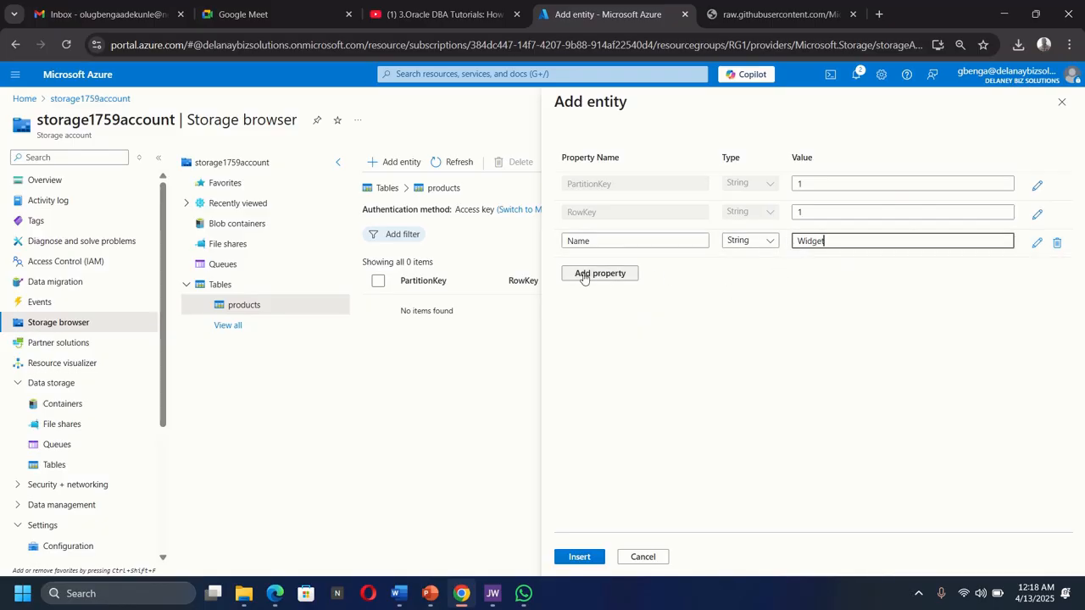
Add a Price property of type Double with the value 2.99, and insert the entity into the table
click(583, 273)
click(636, 272)
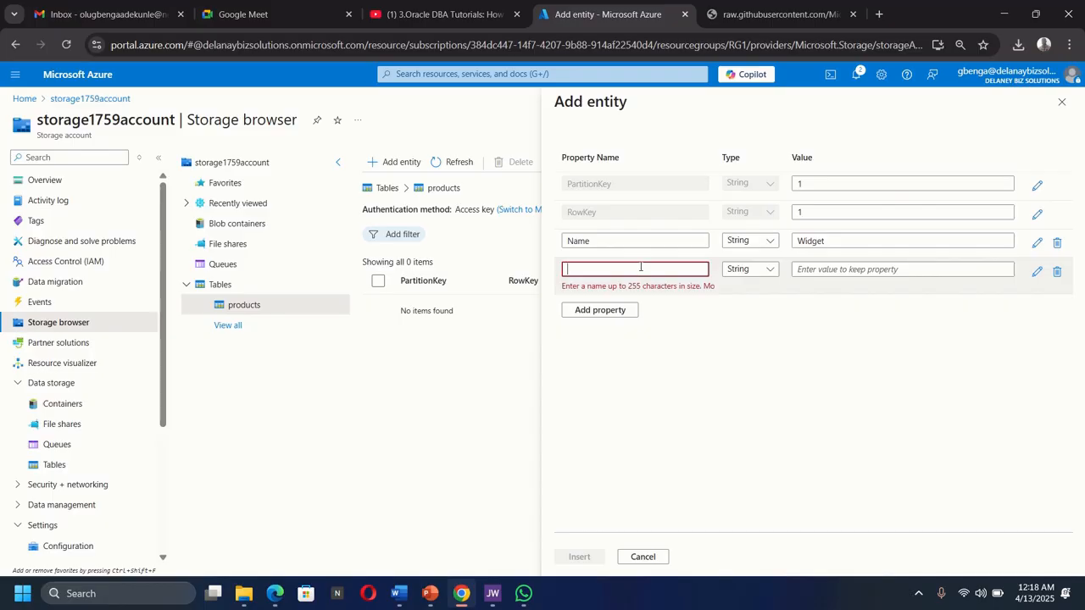
text(Price)
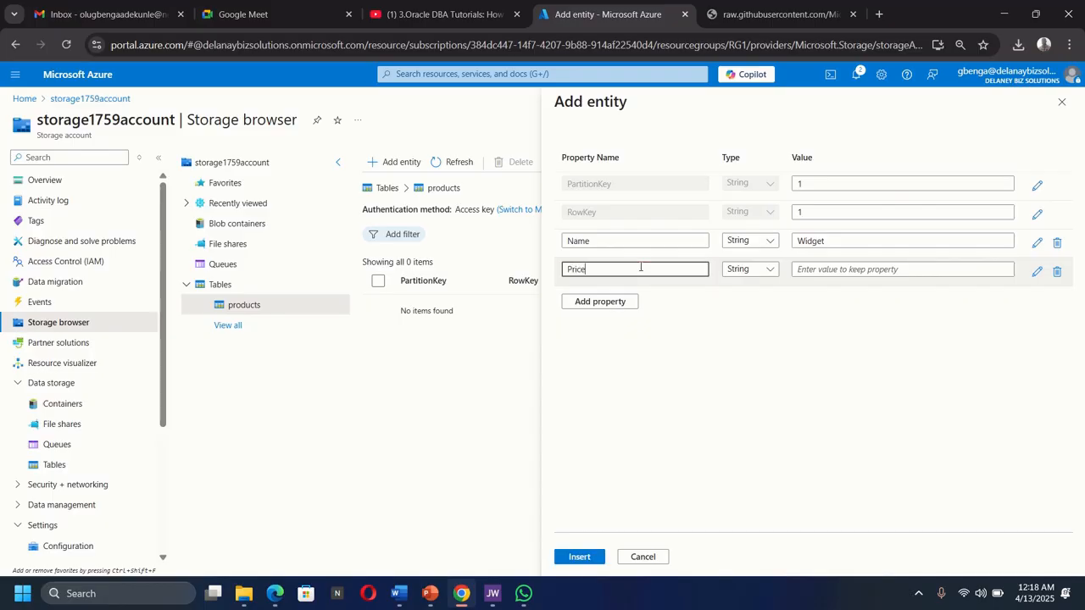
key(Tab)
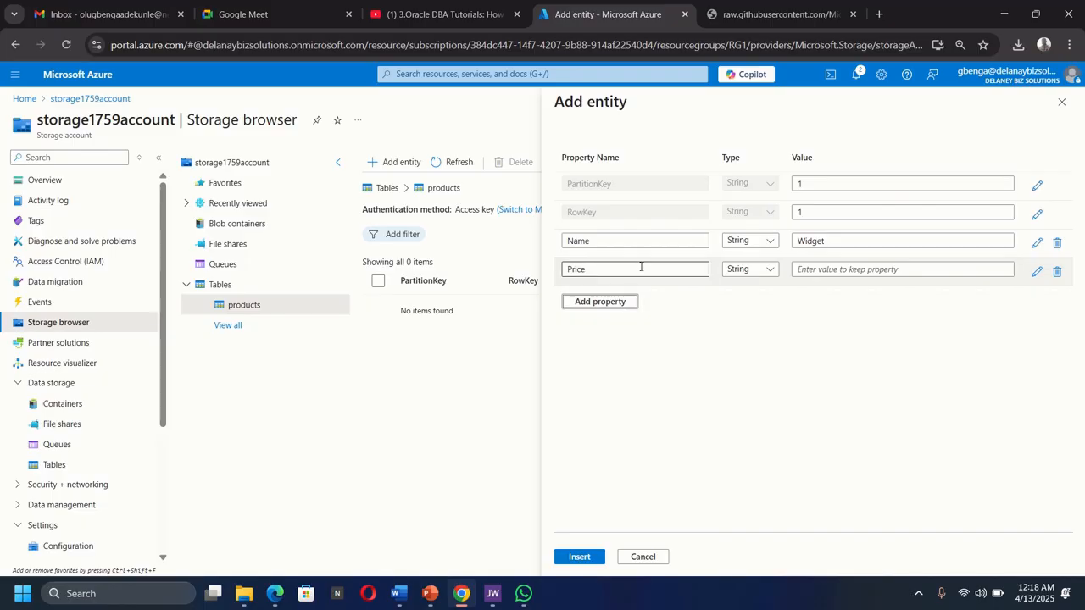
click(750, 270)
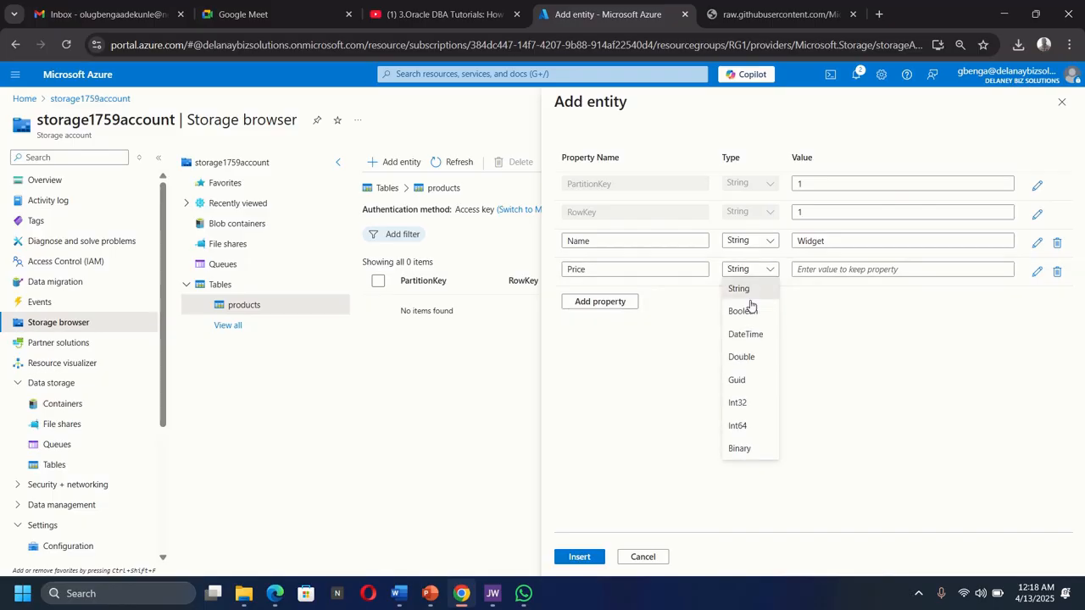
click(745, 361)
click(845, 269)
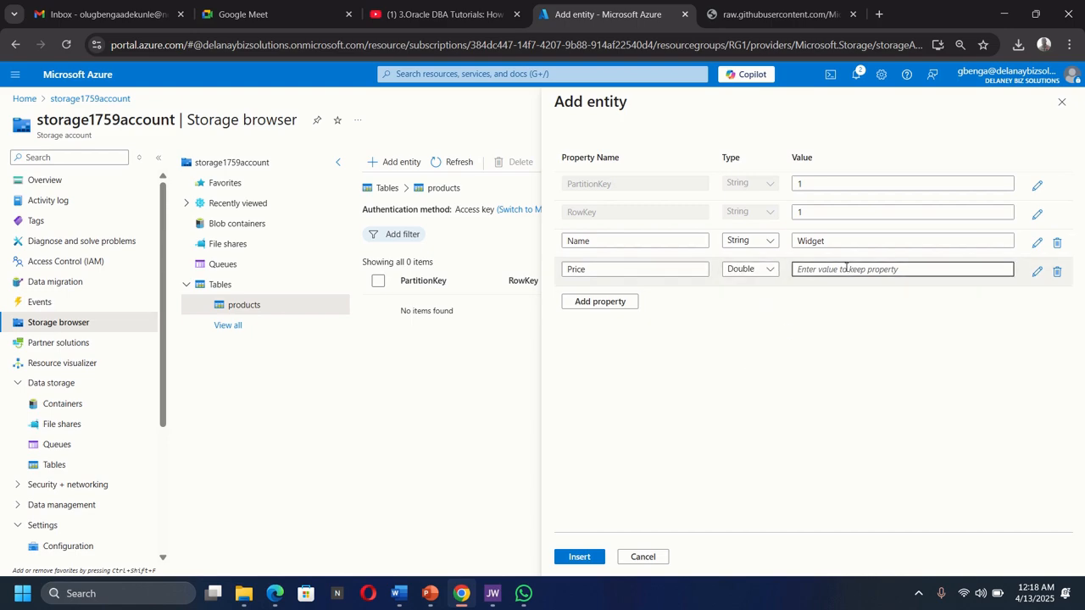
text(2.99)
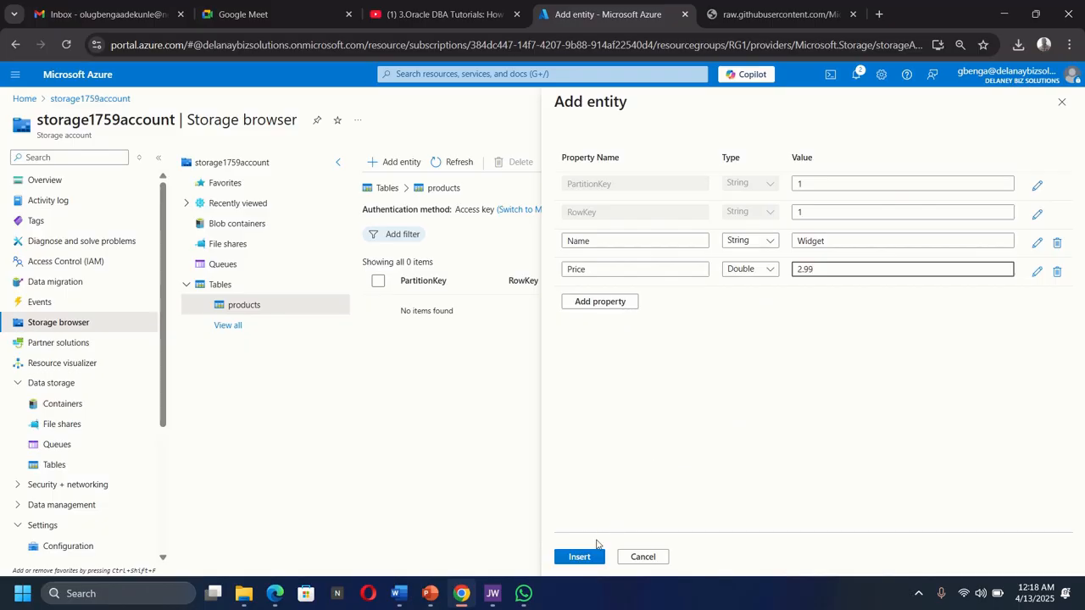
click(579, 559)
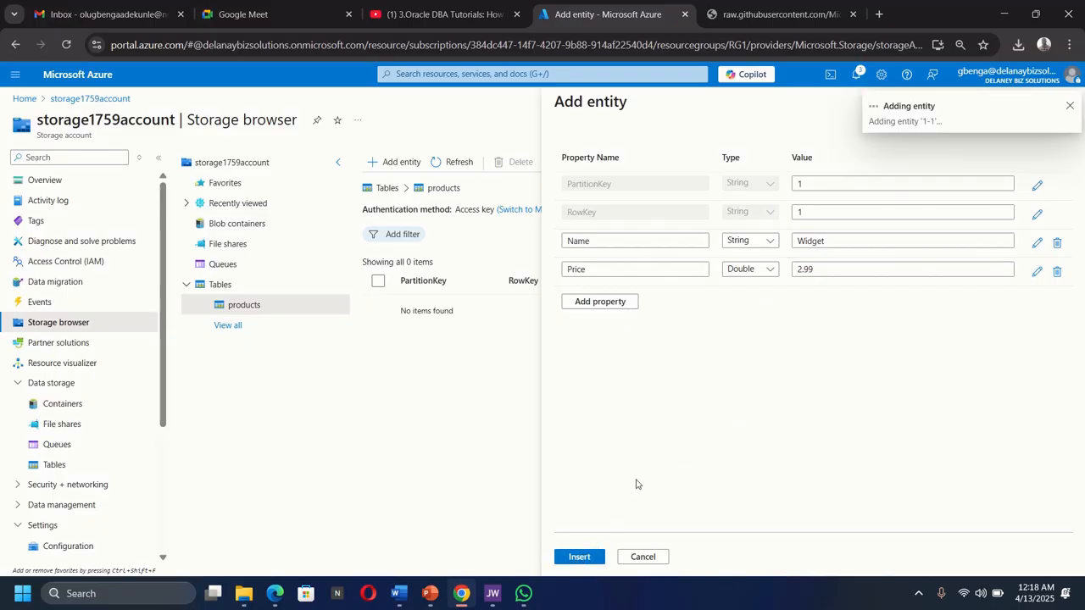